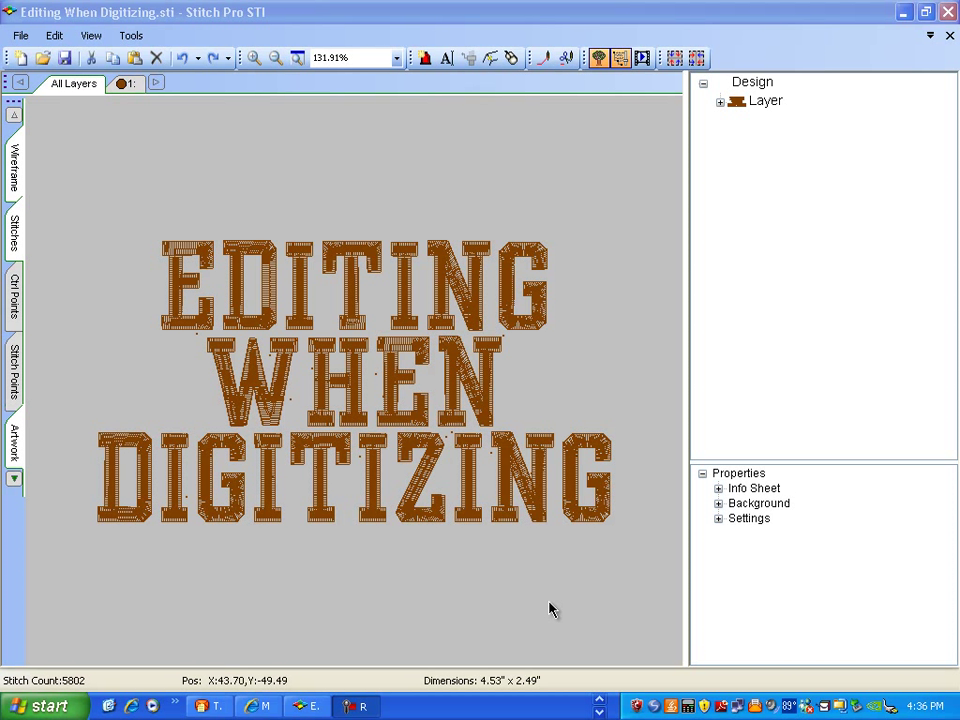
Step: Start a new blank design and maximize its window
{"action": "left_click", "coordinate": [19, 36]}
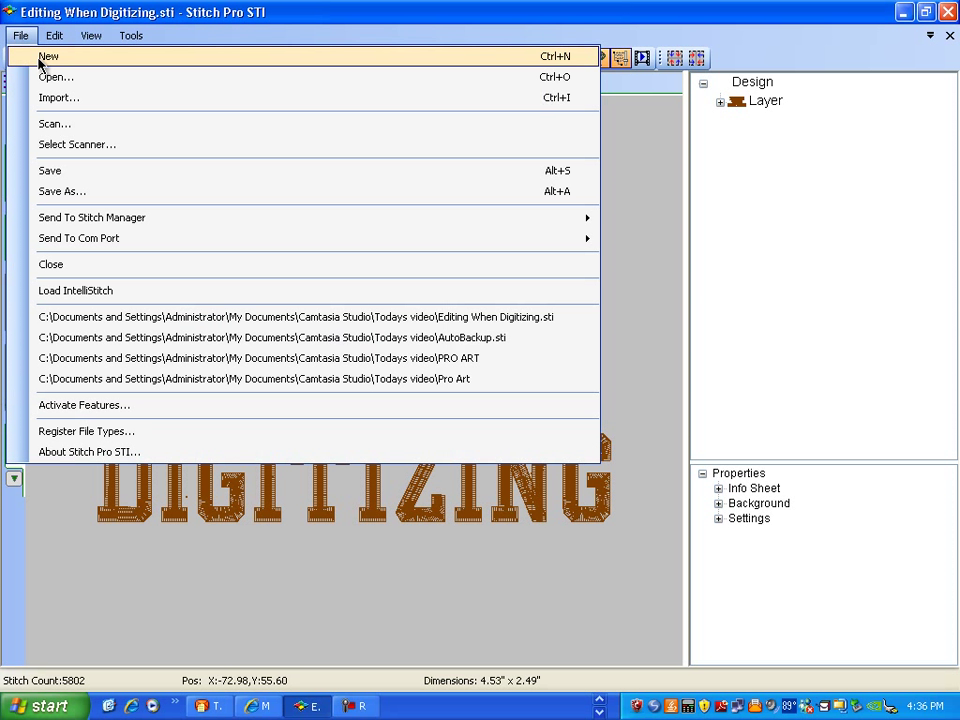
{"action": "left_click", "coordinate": [38, 58]}
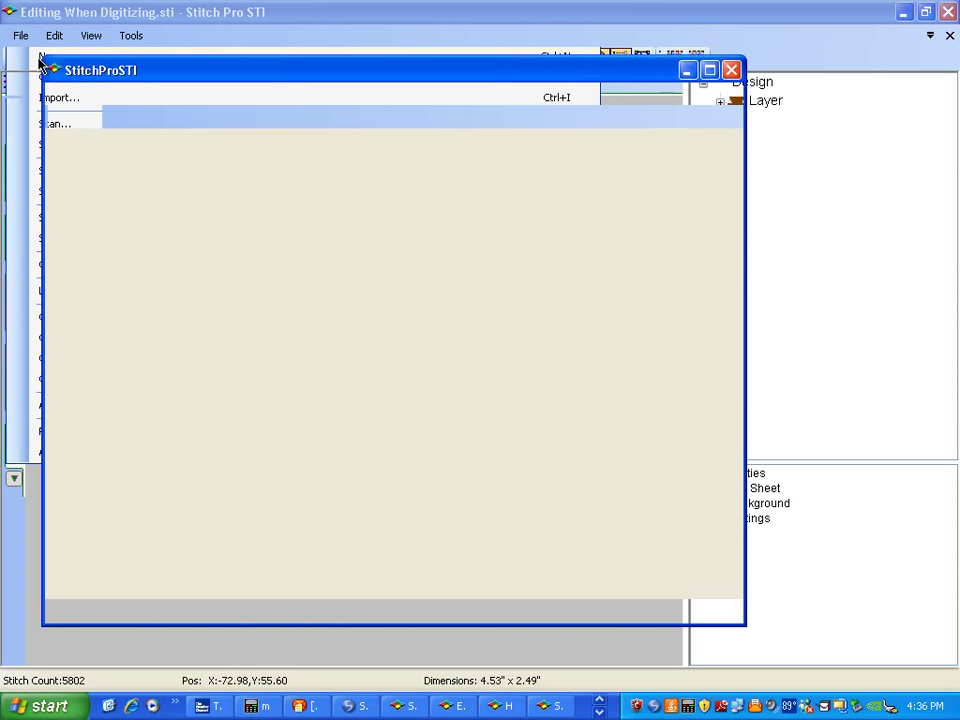
{"action": "left_click", "coordinate": [708, 72]}
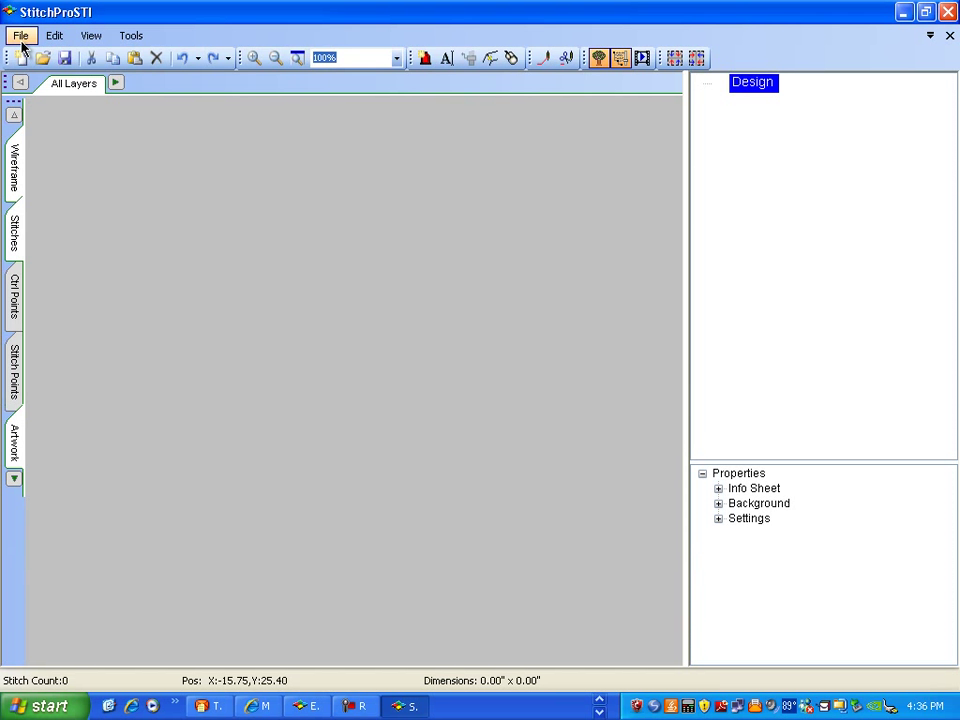
Step: Import the PRO Systems logo artwork from the Catalog folder, showing All files
{"action": "left_click", "coordinate": [21, 38]}
{"action": "left_click", "coordinate": [22, 97]}
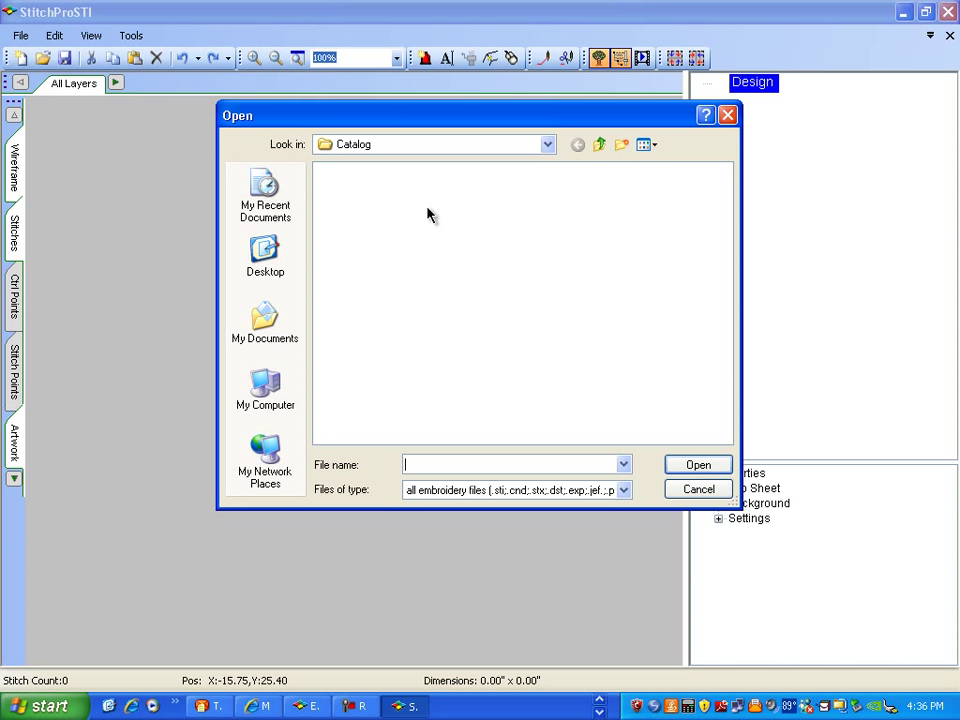
{"action": "left_click", "coordinate": [597, 147]}
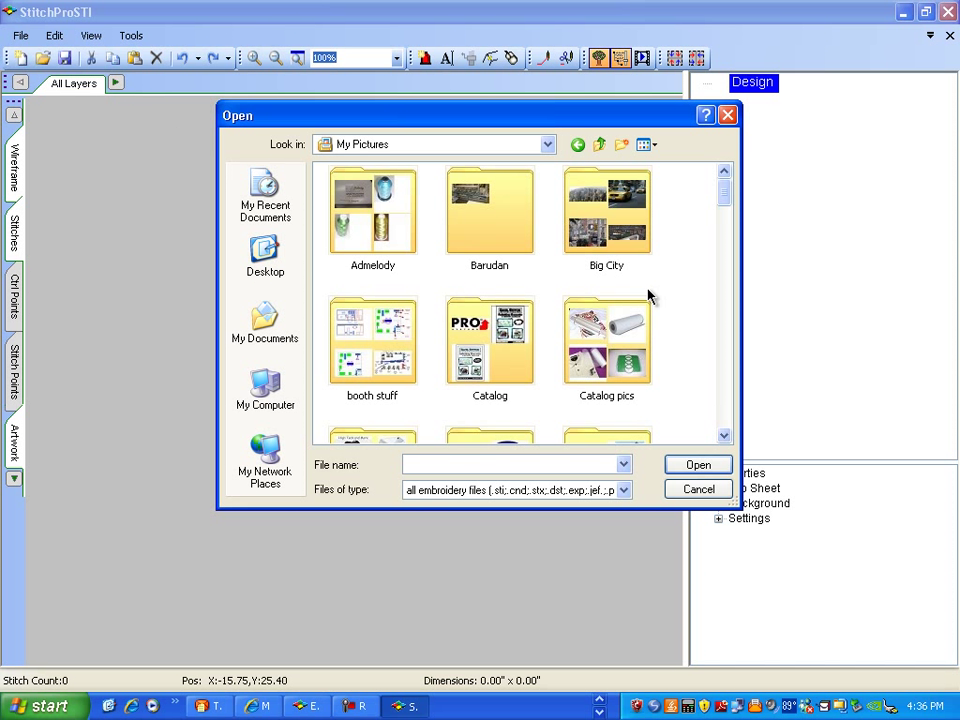
{"action": "scroll", "coordinate": [724, 212], "scroll_direction": "down", "scroll_amount": 3}
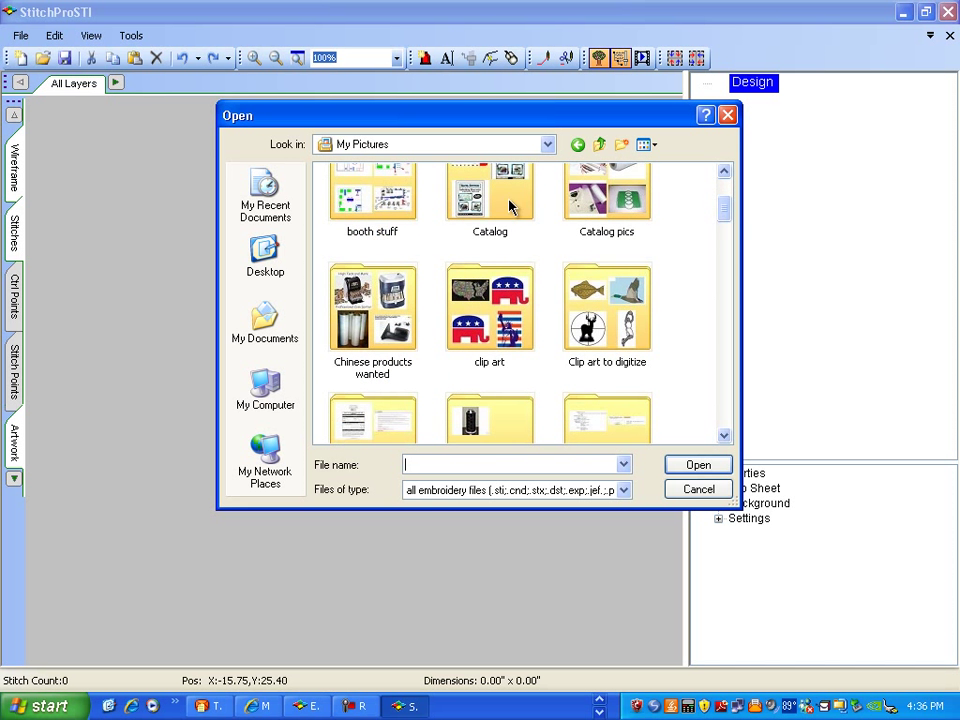
{"action": "double_click", "coordinate": [509, 207]}
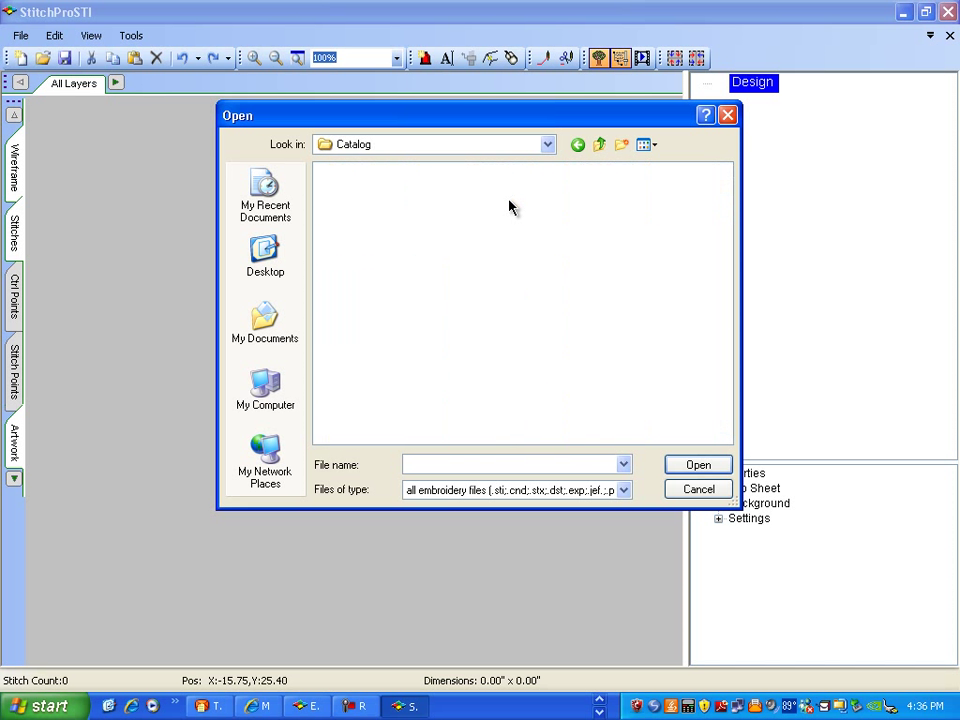
{"action": "left_click", "coordinate": [623, 490]}
{"action": "left_click", "coordinate": [432, 561]}
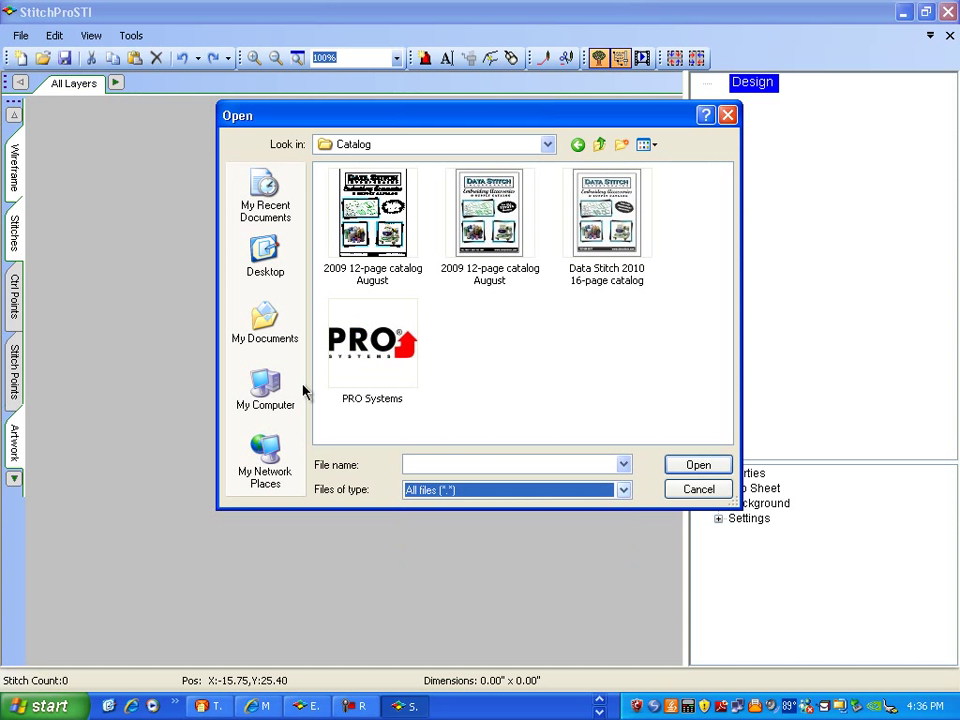
{"action": "double_click", "coordinate": [378, 322]}
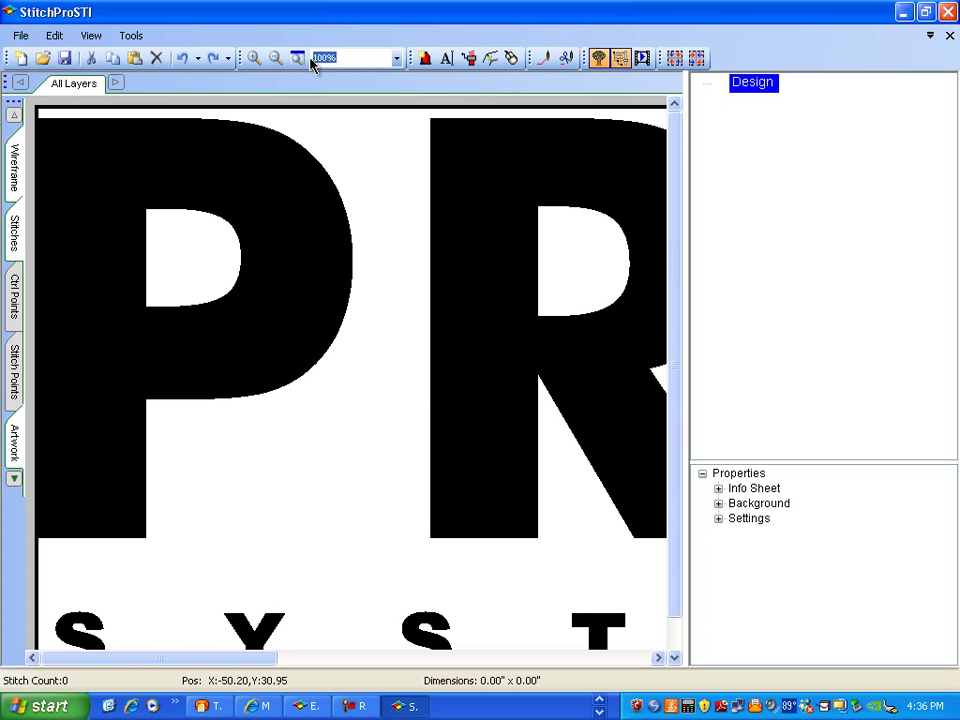
Step: Zoom out five times until the whole PRO Systems logo fits, at about 94%
{"action": "left_click", "coordinate": [276, 58]}
{"action": "left_click", "coordinate": [276, 58]}
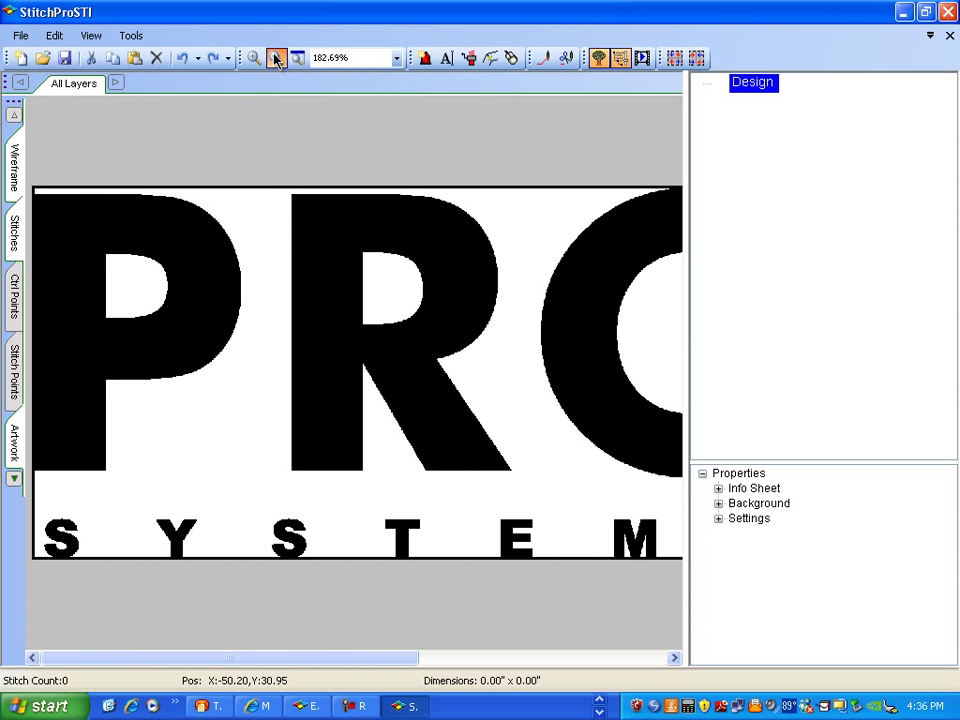
{"action": "left_click", "coordinate": [276, 58]}
{"action": "left_click", "coordinate": [276, 58]}
{"action": "left_click", "coordinate": [276, 58]}
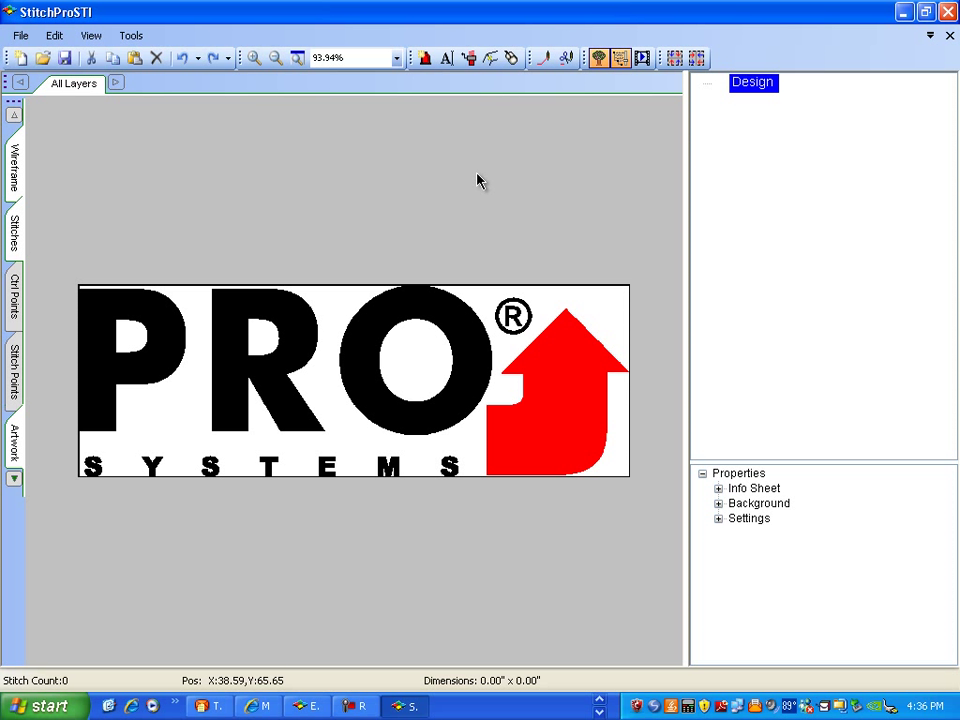
Step: Trace the P's left edge and top-left corner with red frame points
{"action": "left_click", "coordinate": [512, 58]}
{"action": "left_click", "coordinate": [355, 380]}
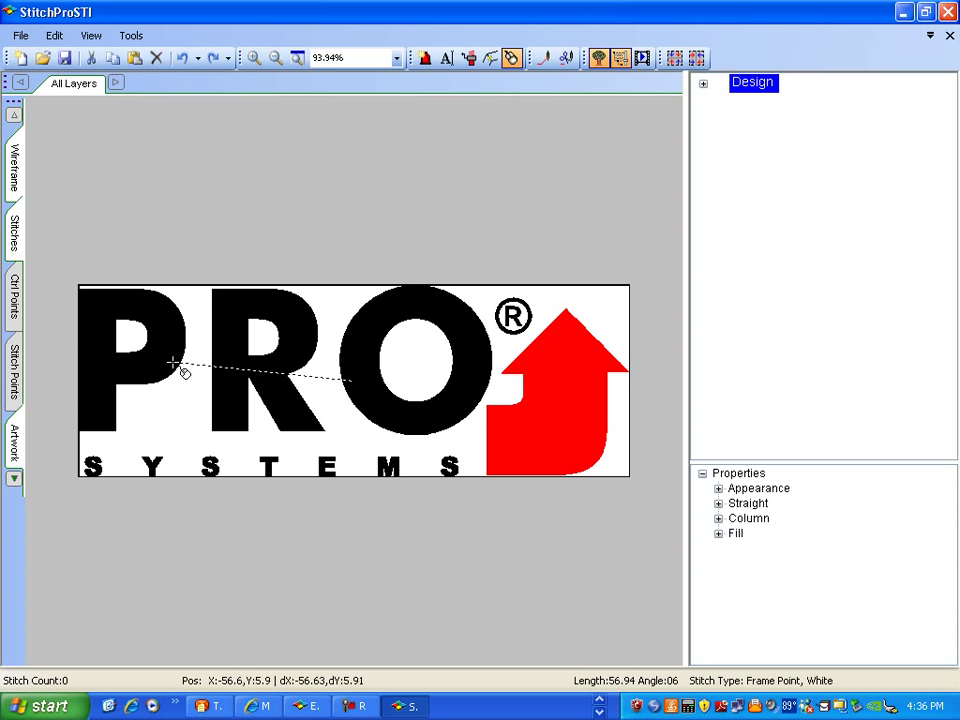
{"action": "left_click", "coordinate": [100, 416]}
{"action": "left_click", "coordinate": [100, 395]}
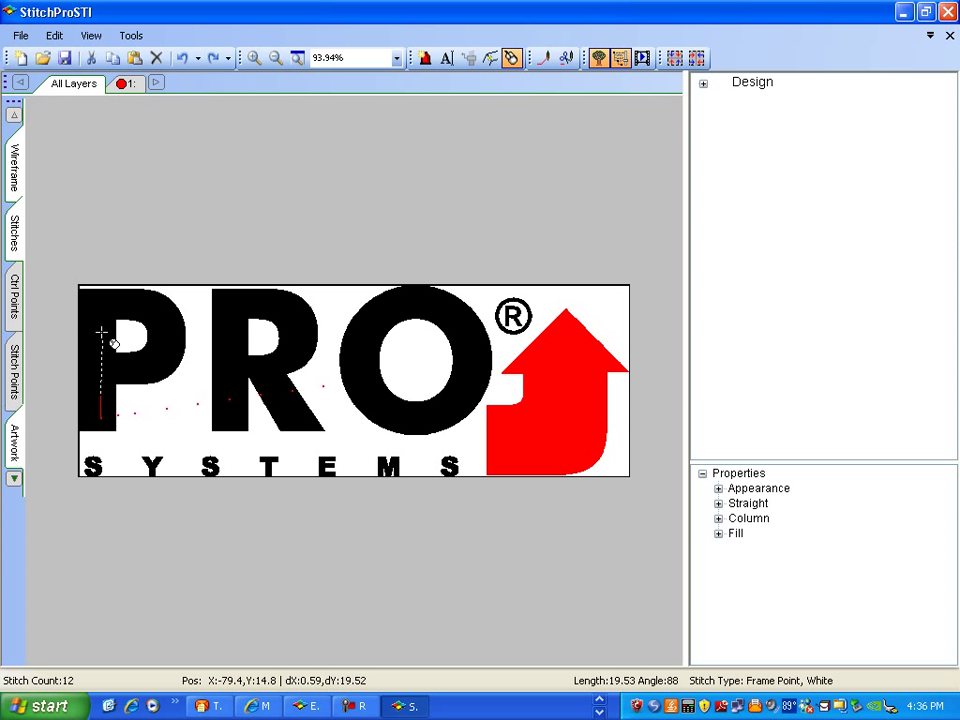
{"action": "left_click", "coordinate": [100, 329]}
{"action": "left_click", "coordinate": [101, 301]}
{"action": "left_click", "coordinate": [124, 297]}
{"action": "left_click", "coordinate": [148, 294]}
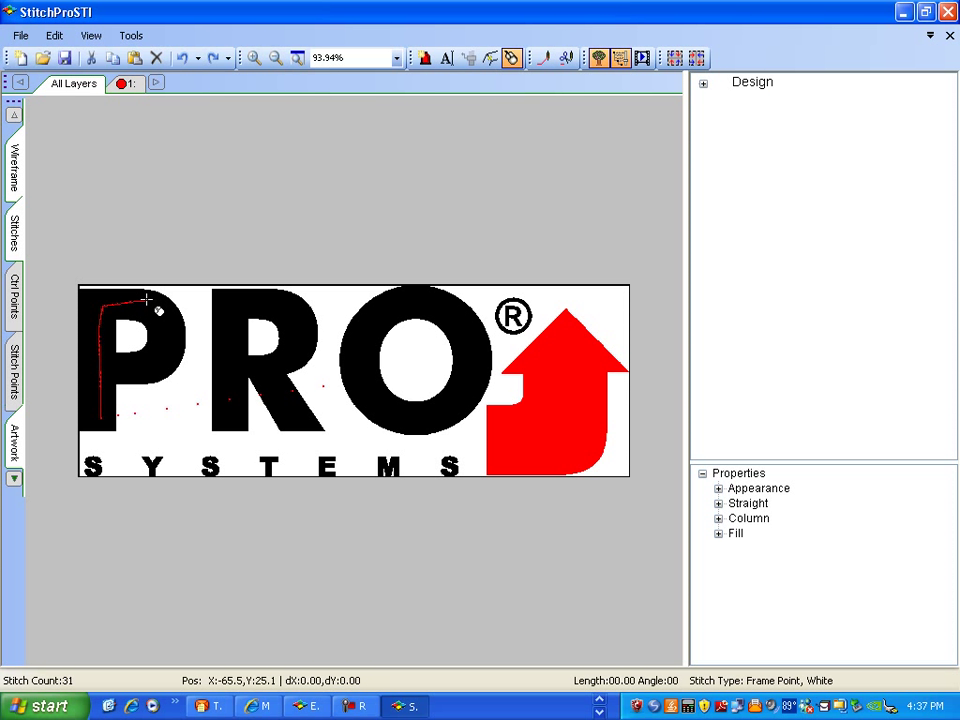
{"action": "left_click", "coordinate": [253, 58]}
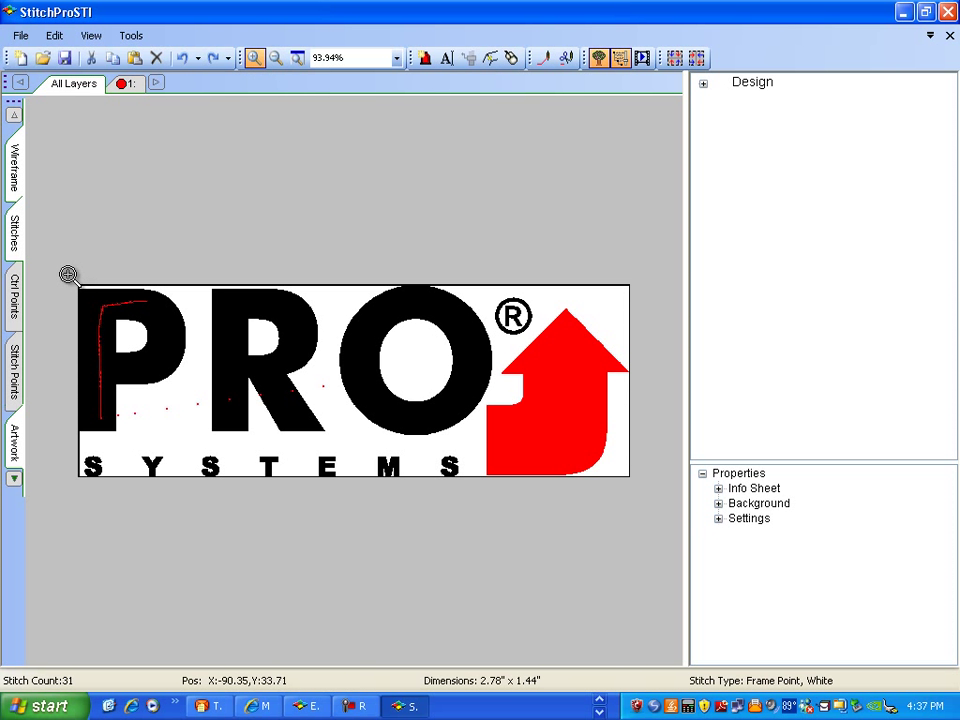
Step: Zoom in on the P and digitize its bowl in red column stitches
{"action": "left_click_drag", "start_coordinate": [68, 274], "coordinate": [198, 450]}
{"action": "left_click", "coordinate": [307, 232]}
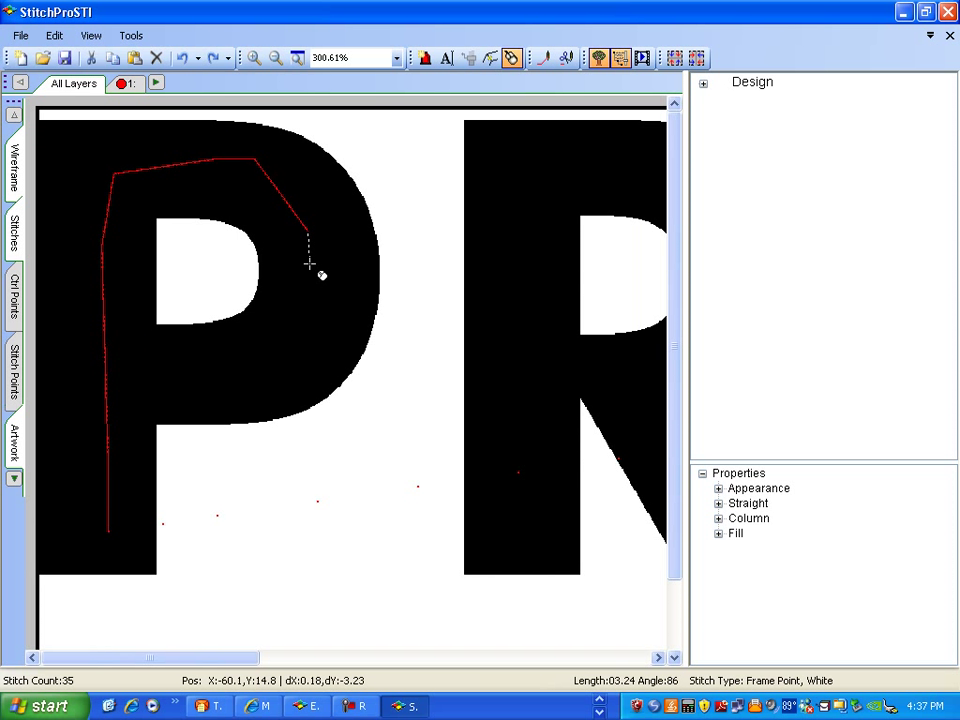
{"action": "left_click", "coordinate": [305, 313]}
{"action": "left_click", "coordinate": [230, 357]}
{"action": "left_click", "coordinate": [134, 363]}
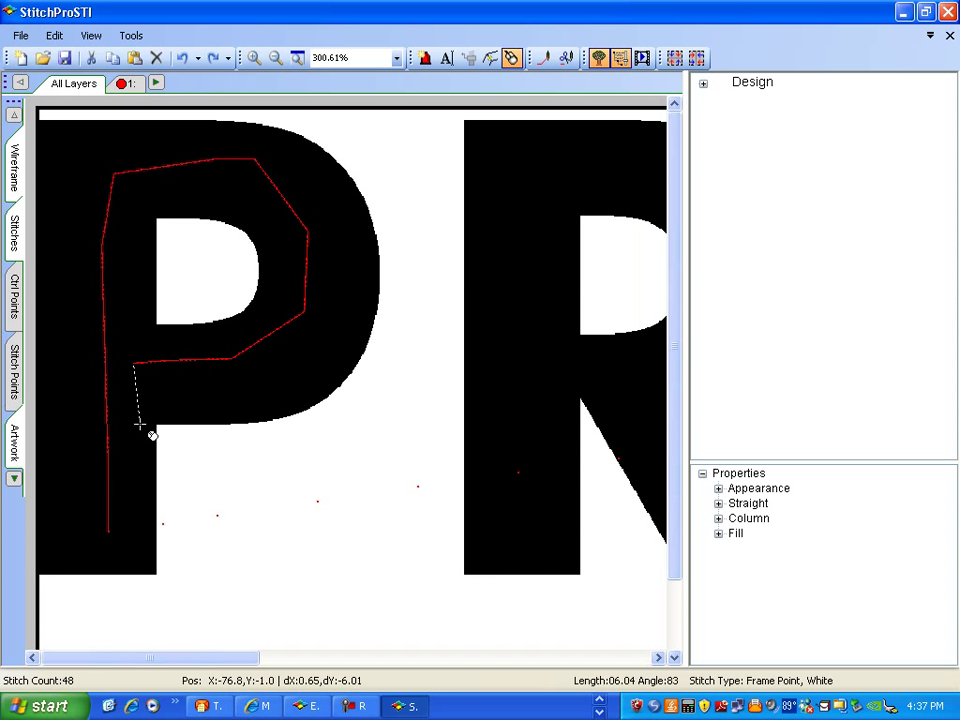
{"action": "left_click", "coordinate": [140, 423]}
{"action": "left_click", "coordinate": [106, 327]}
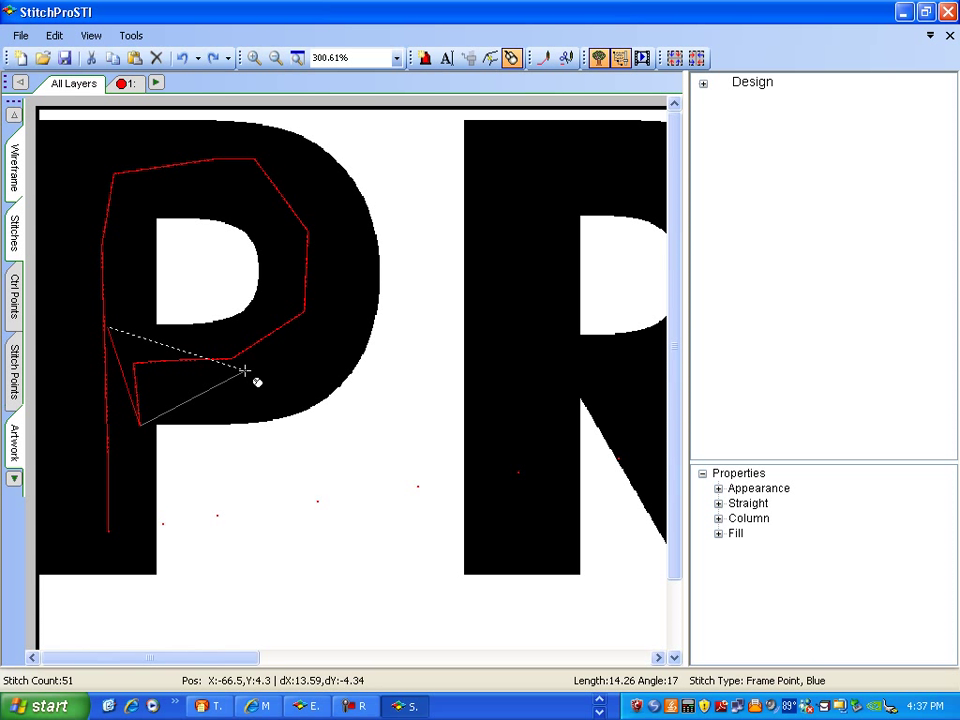
{"action": "left_click", "coordinate": [236, 422]}
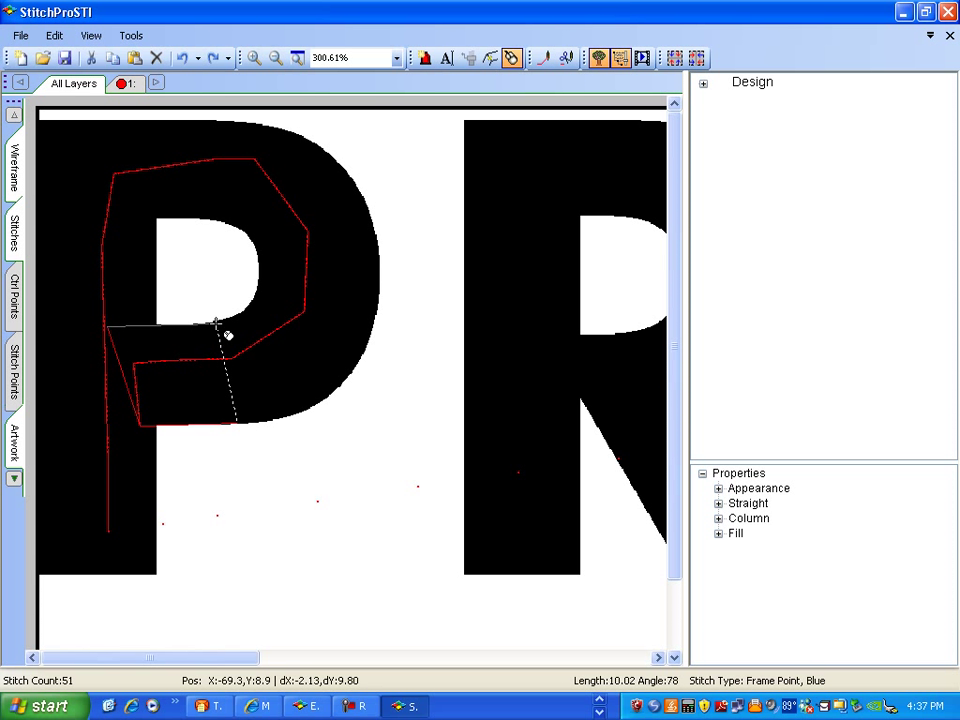
{"action": "left_click", "coordinate": [218, 325]}
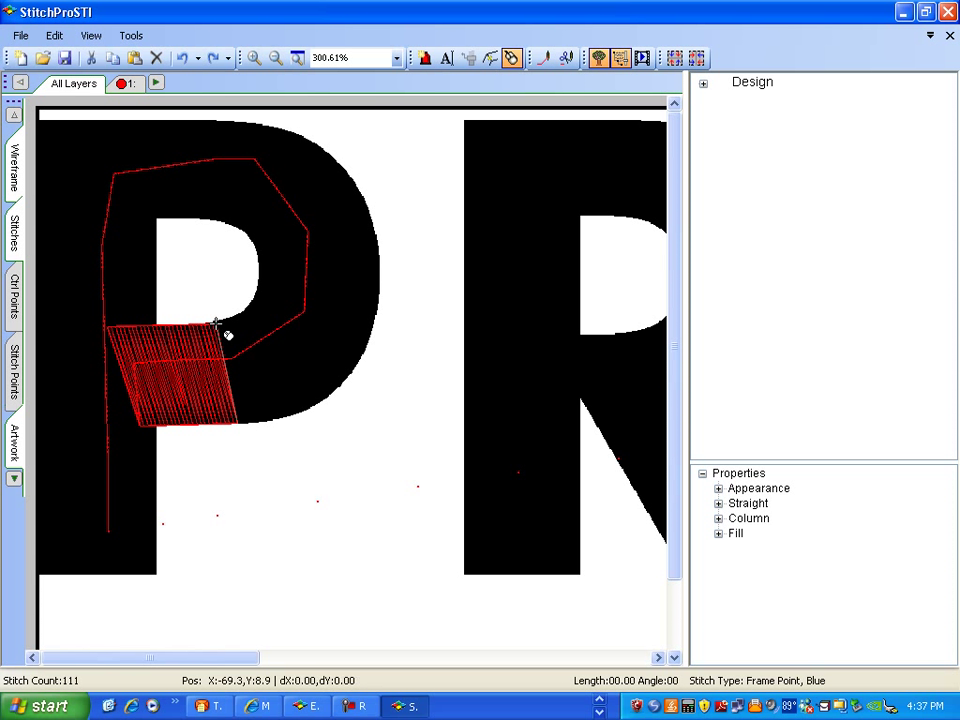
{"action": "left_click", "coordinate": [378, 294]}
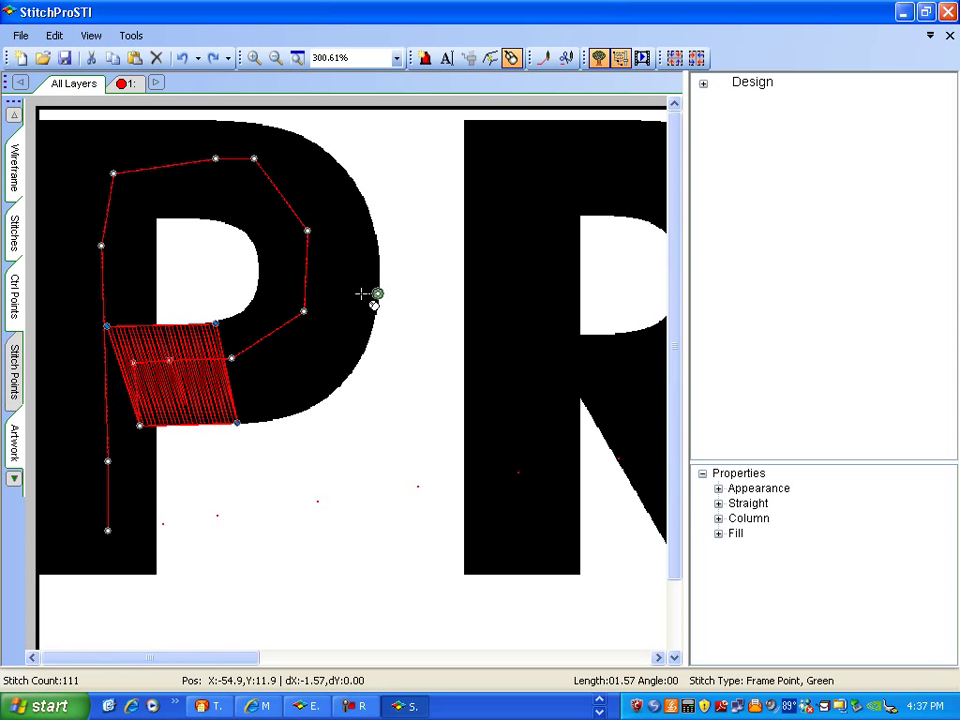
{"action": "left_click", "coordinate": [263, 123]}
{"action": "left_click", "coordinate": [225, 222]}
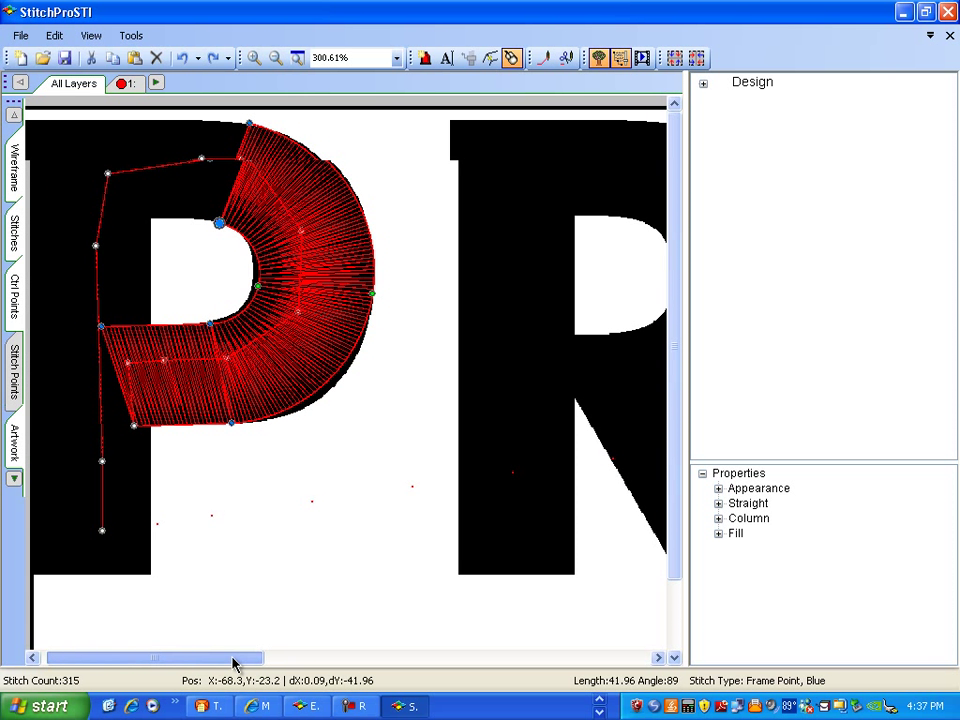
Step: Add frame points down the P's stem and finish the column along its bottom edge
{"action": "left_click", "coordinate": [132, 121]}
{"action": "left_click", "coordinate": [168, 220]}
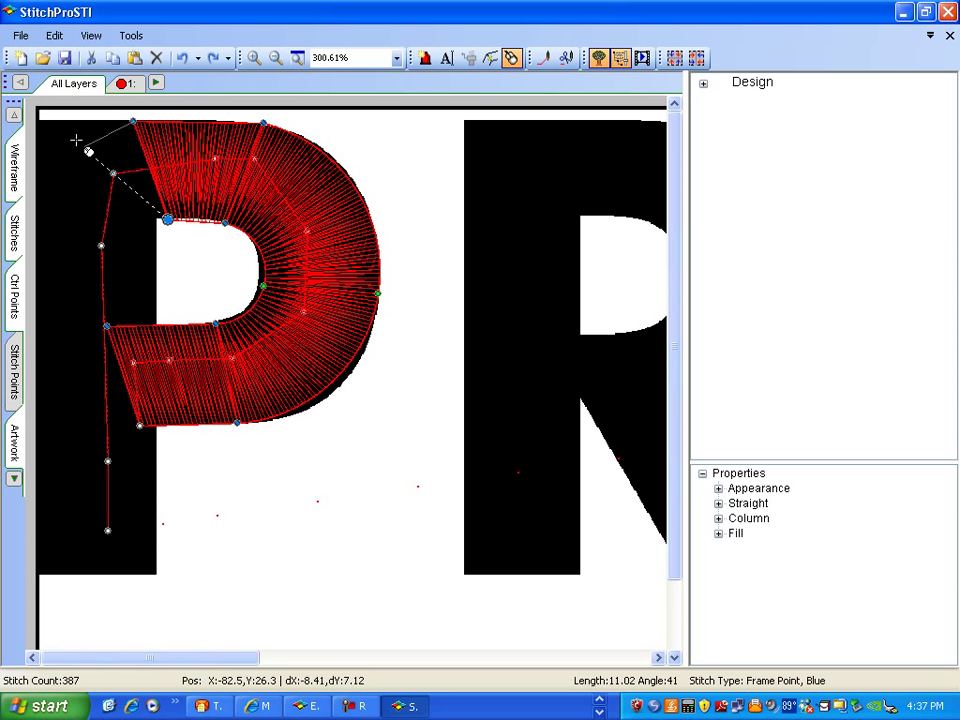
{"action": "left_click", "coordinate": [44, 120]}
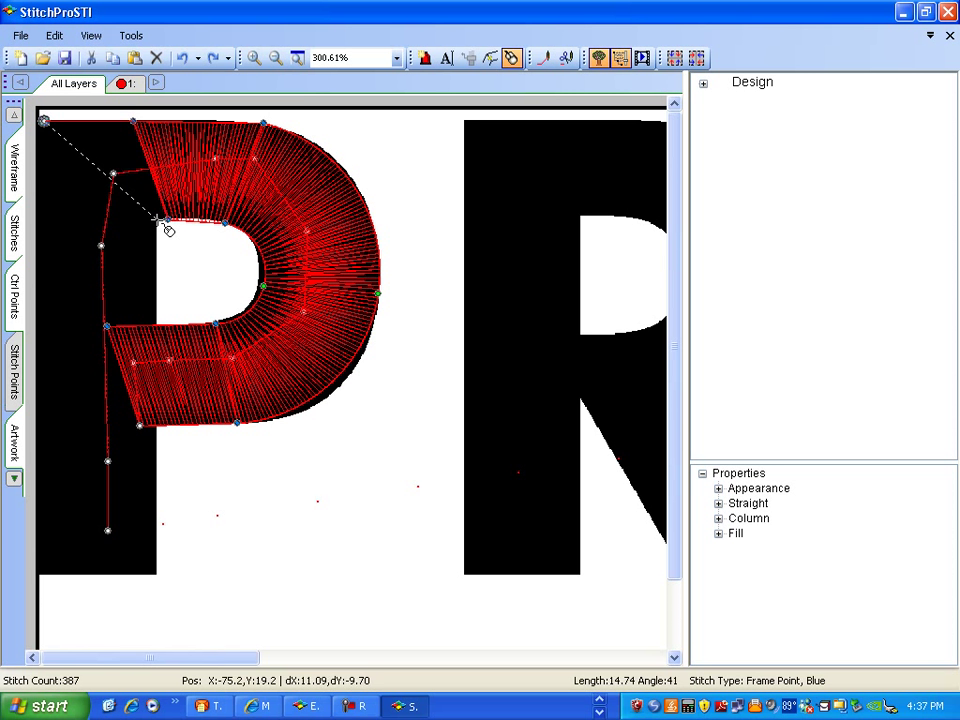
{"action": "left_click", "coordinate": [38, 574]}
{"action": "left_click", "coordinate": [153, 574]}
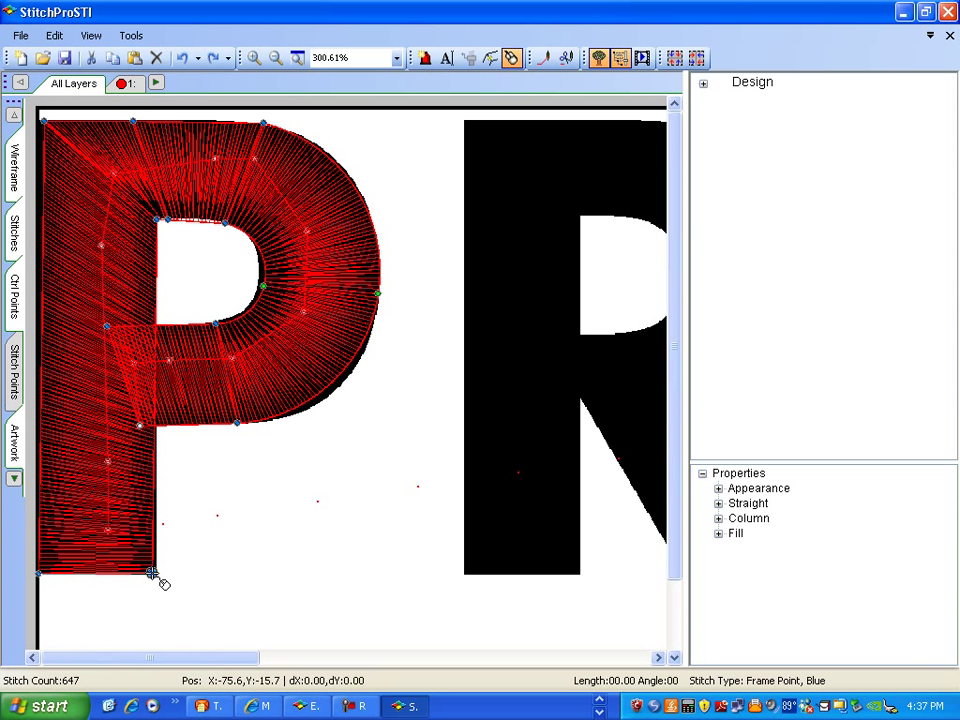
{"action": "left_click", "coordinate": [138, 567]}
{"action": "left_click", "coordinate": [124, 567]}
{"action": "left_click", "coordinate": [115, 567]}
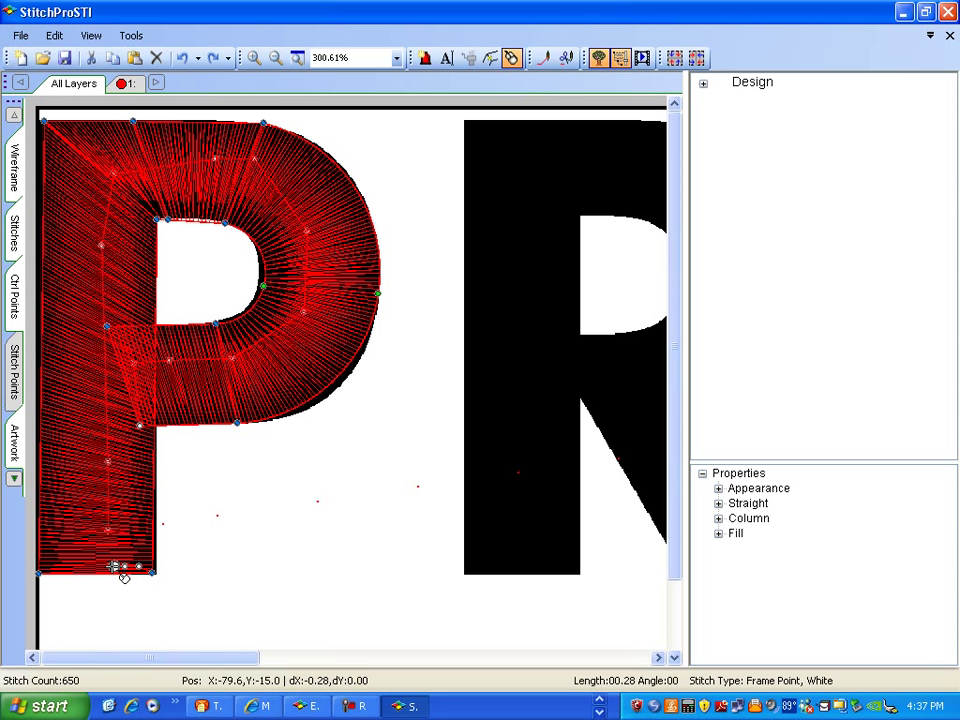
Step: Drag the P's bowl and stem frame points to follow the letter's outline more closely
{"action": "left_click", "coordinate": [511, 60]}
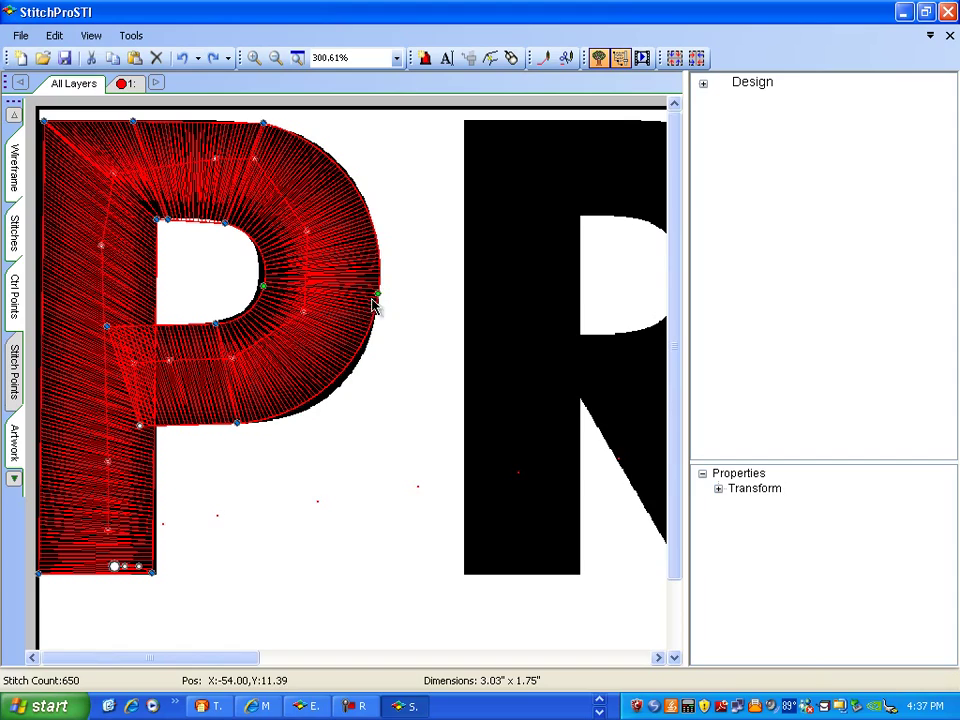
{"action": "left_click_drag", "start_coordinate": [379, 300], "coordinate": [381, 311]}
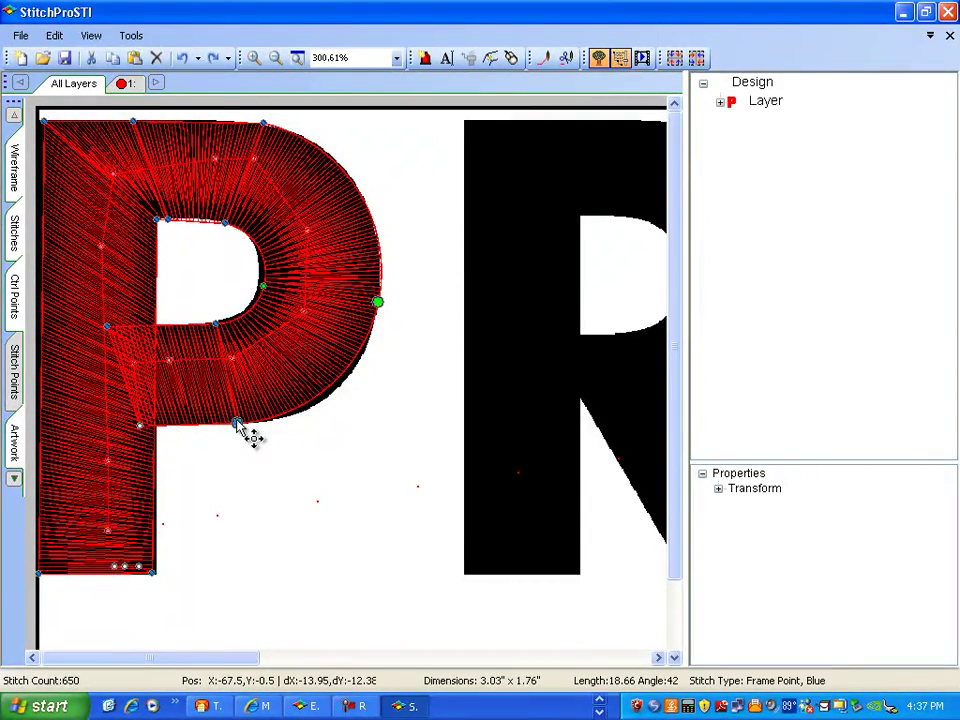
{"action": "left_click_drag", "start_coordinate": [237, 424], "coordinate": [292, 422]}
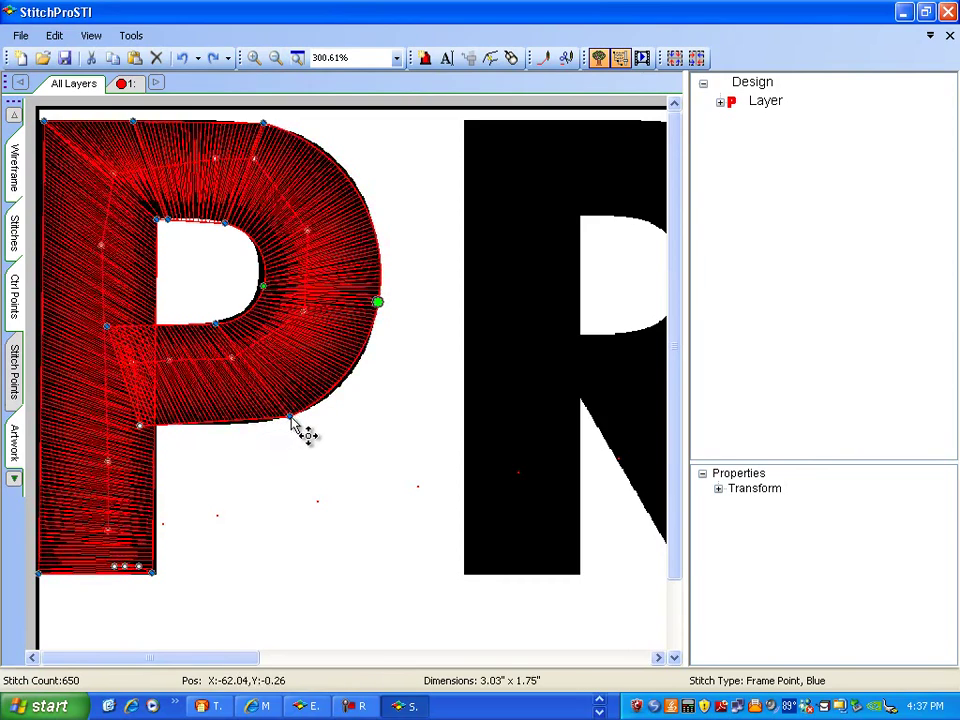
{"action": "left_click", "coordinate": [263, 288]}
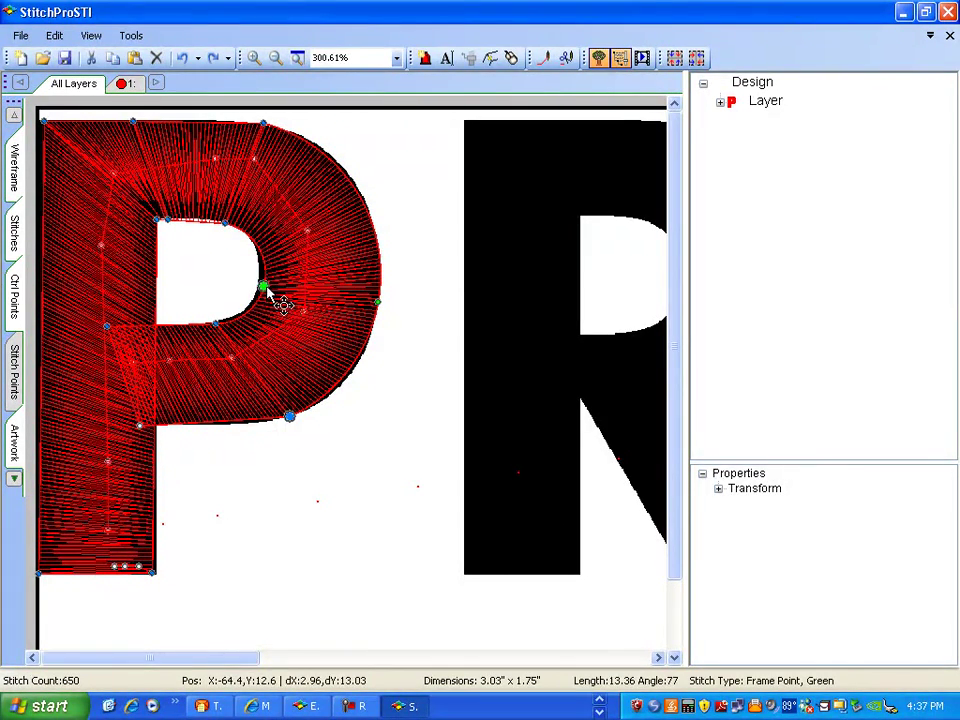
{"action": "left_click_drag", "start_coordinate": [268, 289], "coordinate": [262, 288]}
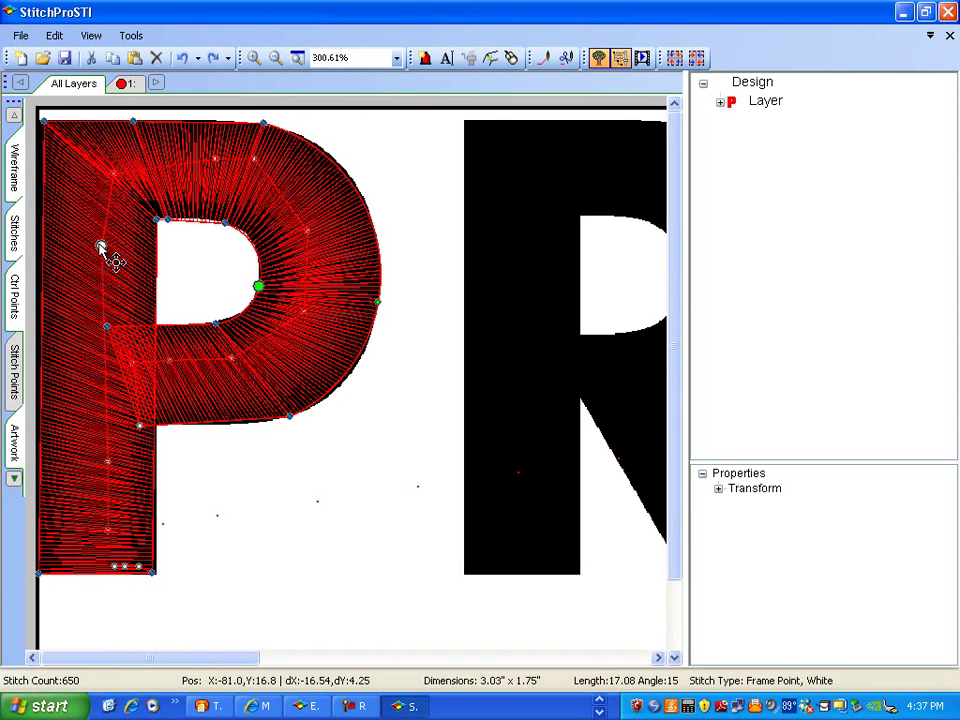
{"action": "left_click_drag", "start_coordinate": [101, 248], "coordinate": [90, 223]}
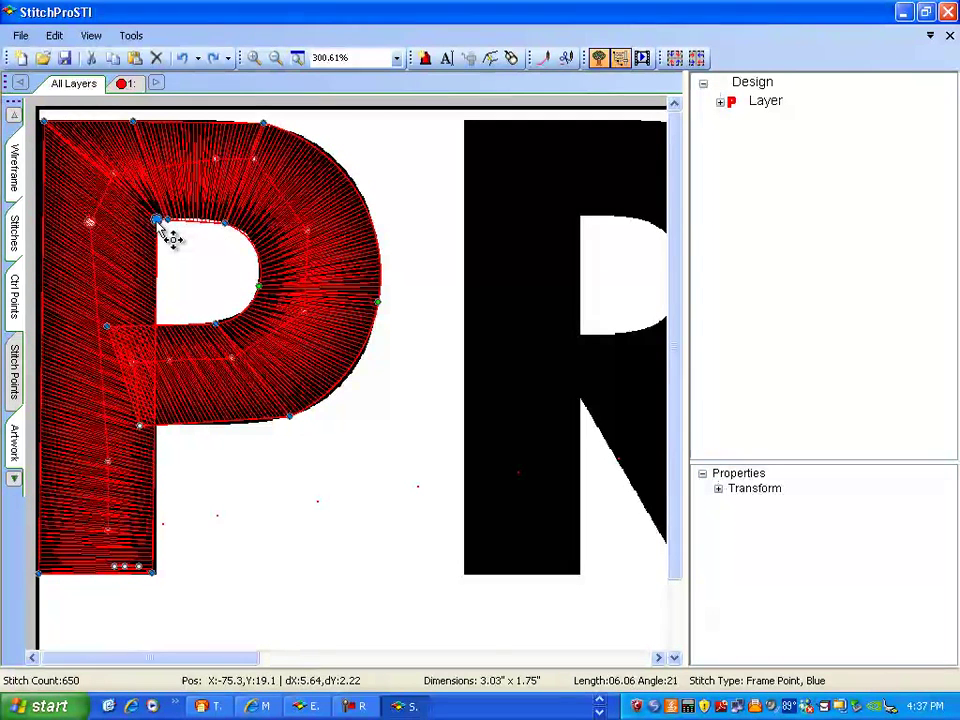
{"action": "left_click_drag", "start_coordinate": [172, 237], "coordinate": [171, 240]}
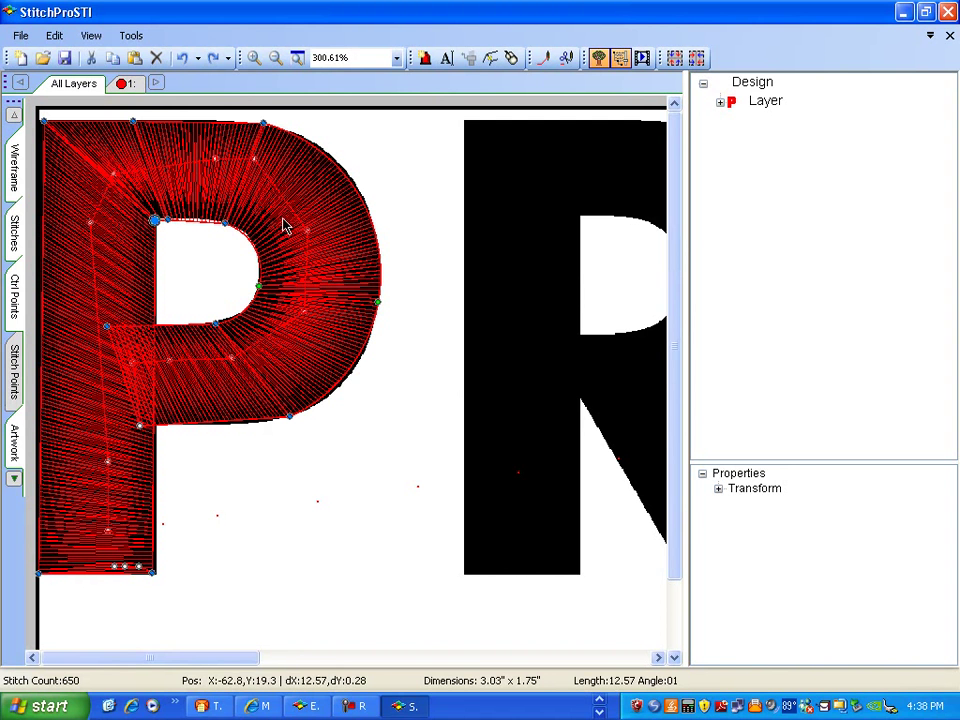
Step: Resume frame-point digitizing and place a point on the letter R
{"action": "left_click", "coordinate": [511, 60]}
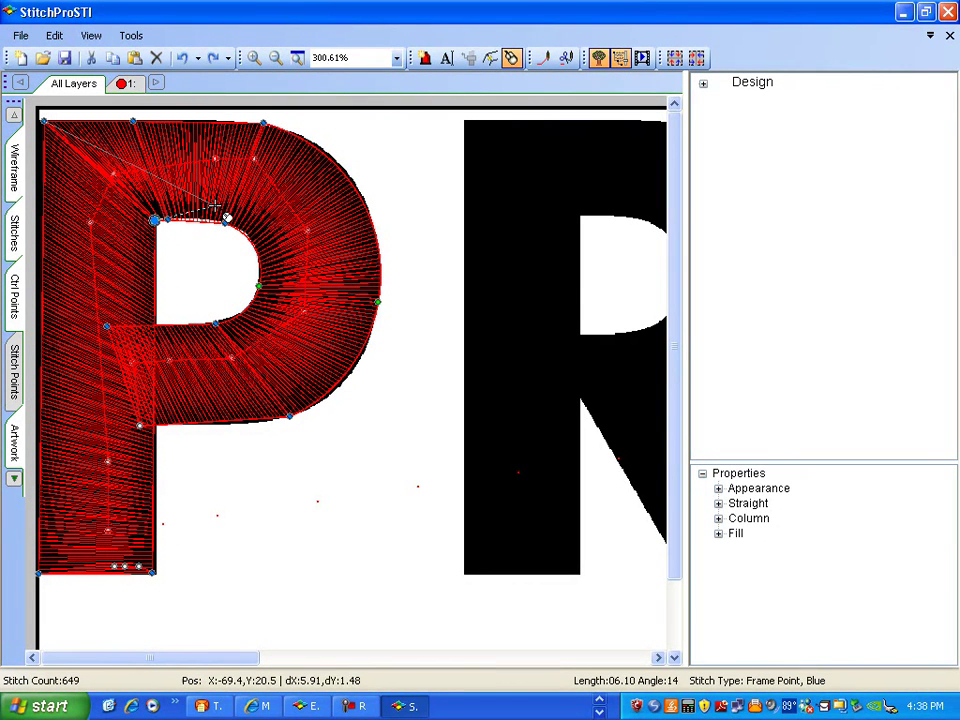
{"action": "left_click", "coordinate": [487, 300]}
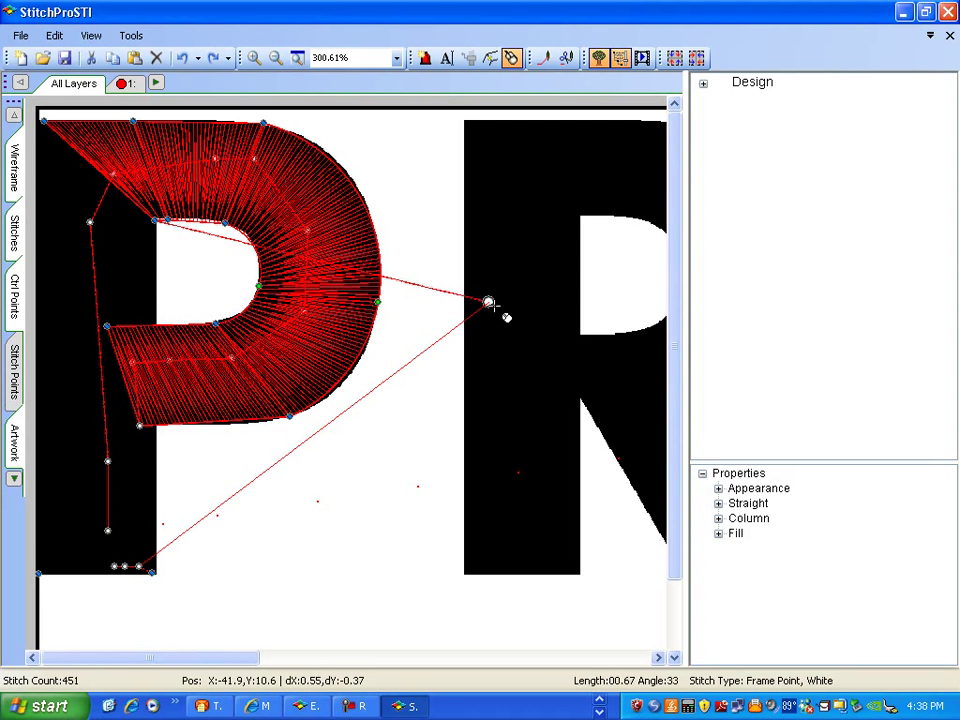
Step: Undo the stray R point and end the P's stitching again at the stem's bottom
{"action": "left_click", "coordinate": [186, 59]}
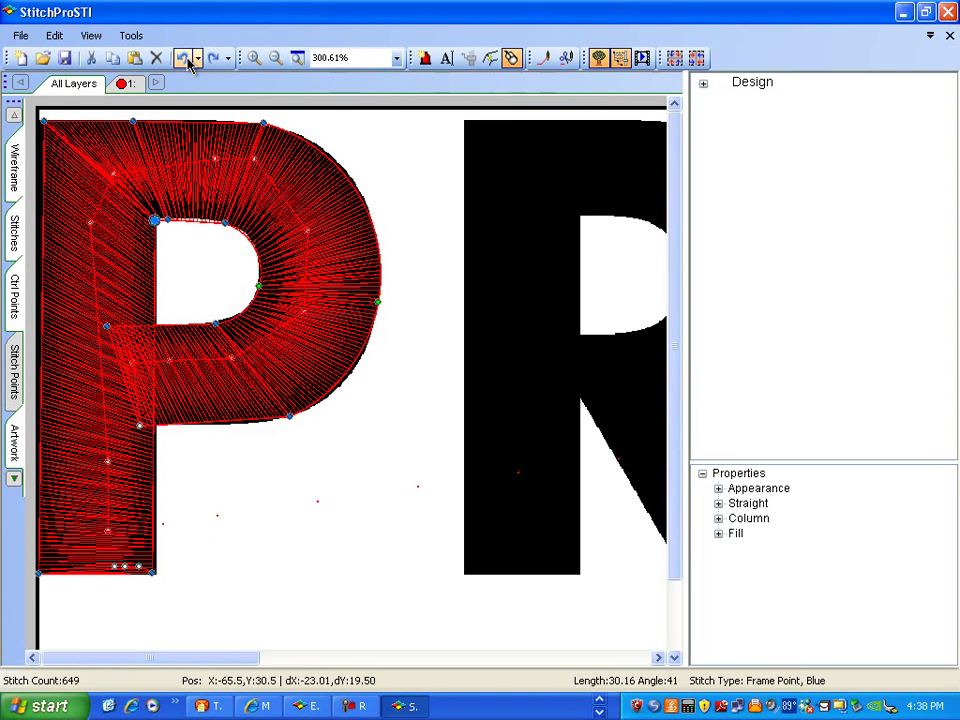
{"action": "left_click", "coordinate": [157, 222]}
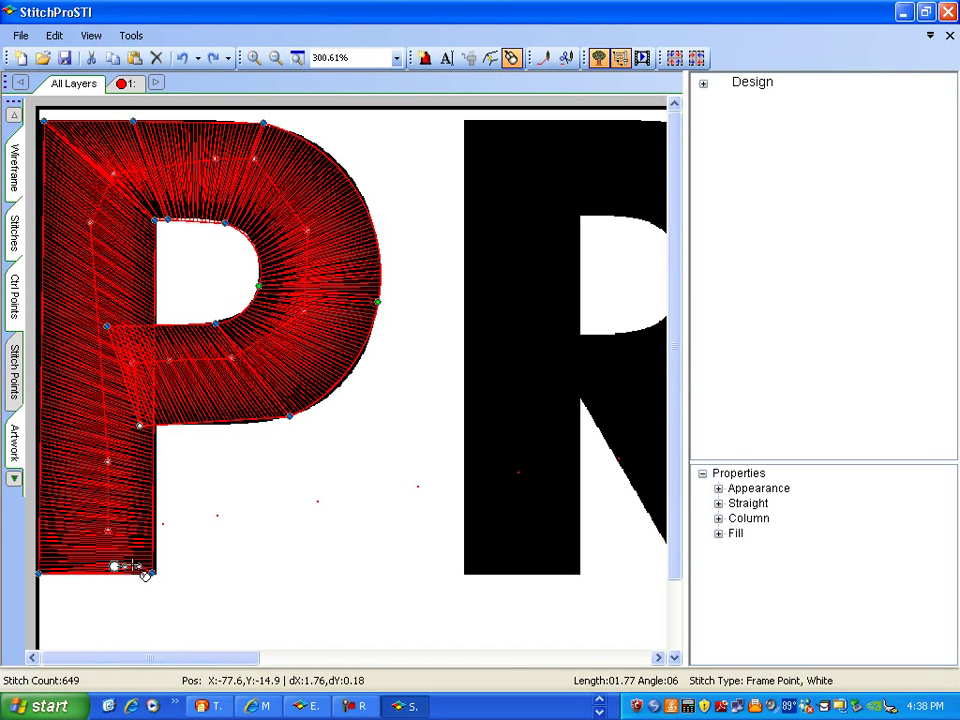
{"action": "left_click", "coordinate": [131, 566]}
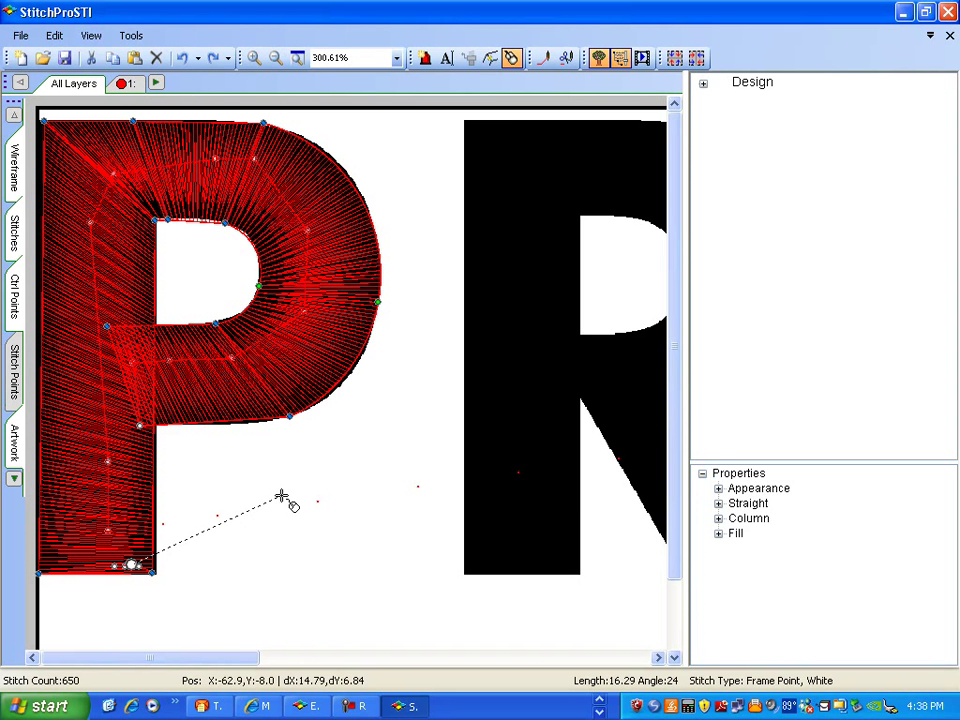
Step: Nudge one of the P's stem stitch points slightly with the edit tool
{"action": "left_click", "coordinate": [511, 59]}
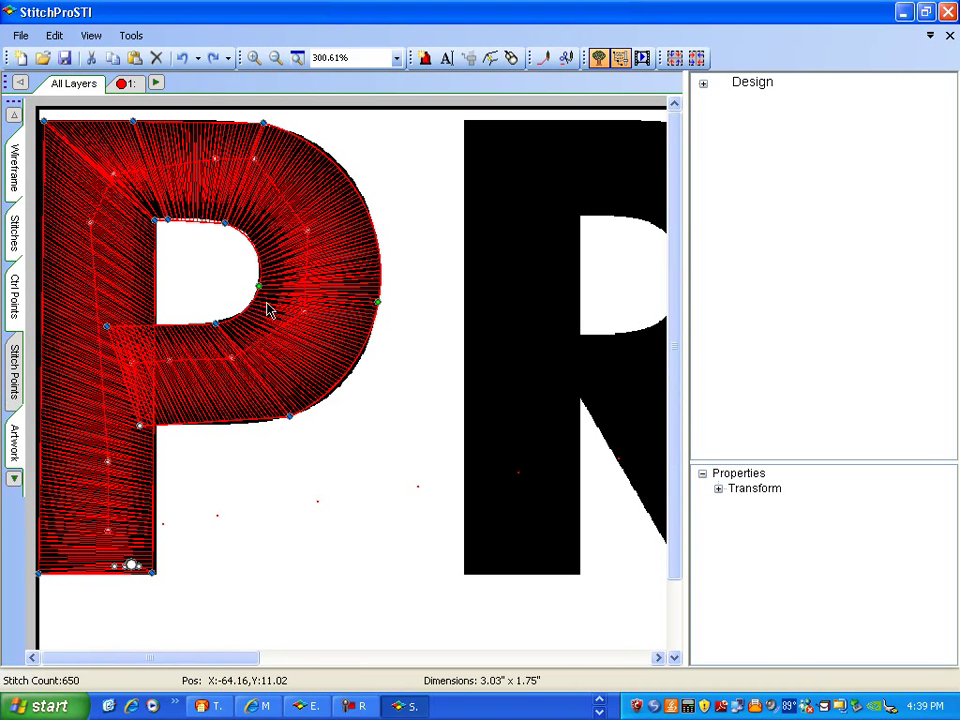
{"action": "mouse_move", "coordinate": [108, 330]}
{"action": "left_mouse_down"}
{"action": "mouse_move", "coordinate": [227, 381]}
{"action": "mouse_move", "coordinate": [107, 347]}
{"action": "mouse_move", "coordinate": [110, 338]}
{"action": "left_mouse_up"}
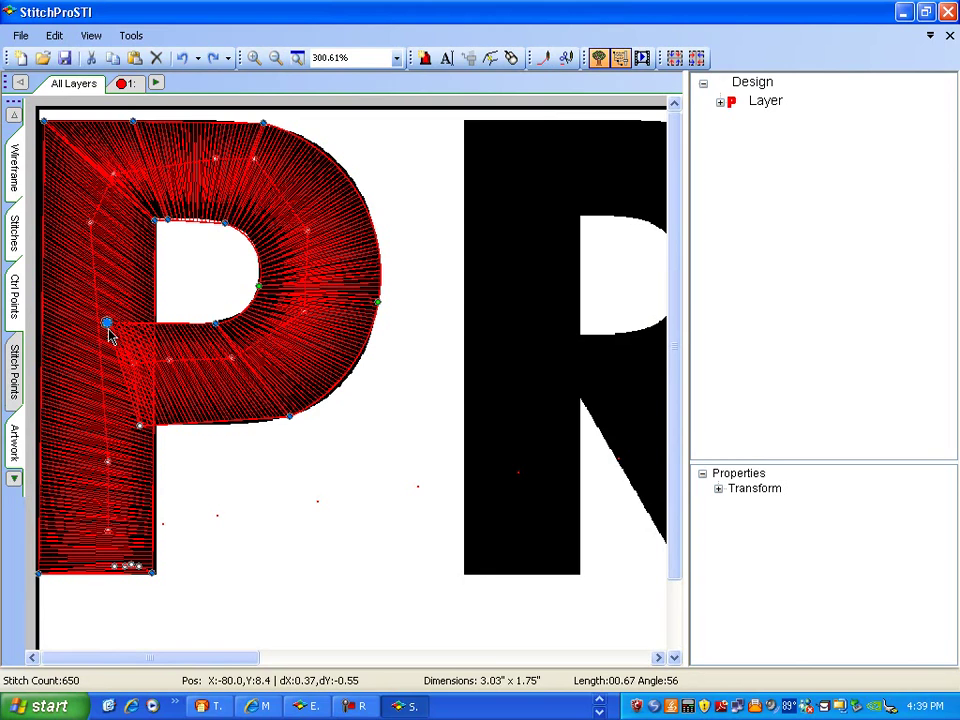
{"action": "left_click_drag", "start_coordinate": [108, 331], "coordinate": [107, 331]}
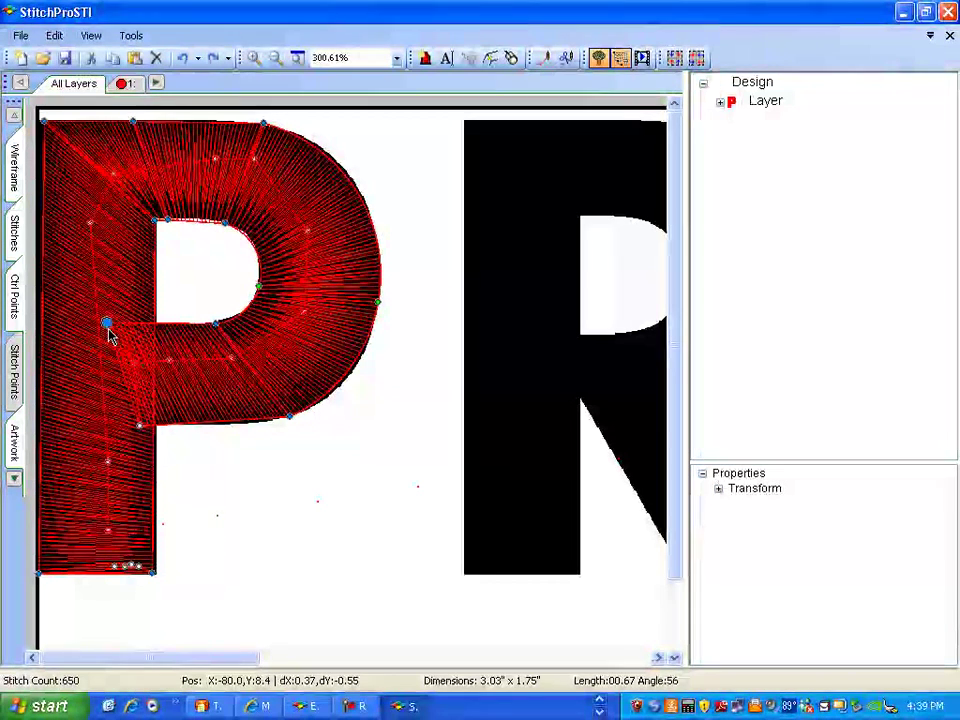
Step: Step through the P's stitch points to its final point at the stem bottom
{"action": "left_click", "coordinate": [512, 60]}
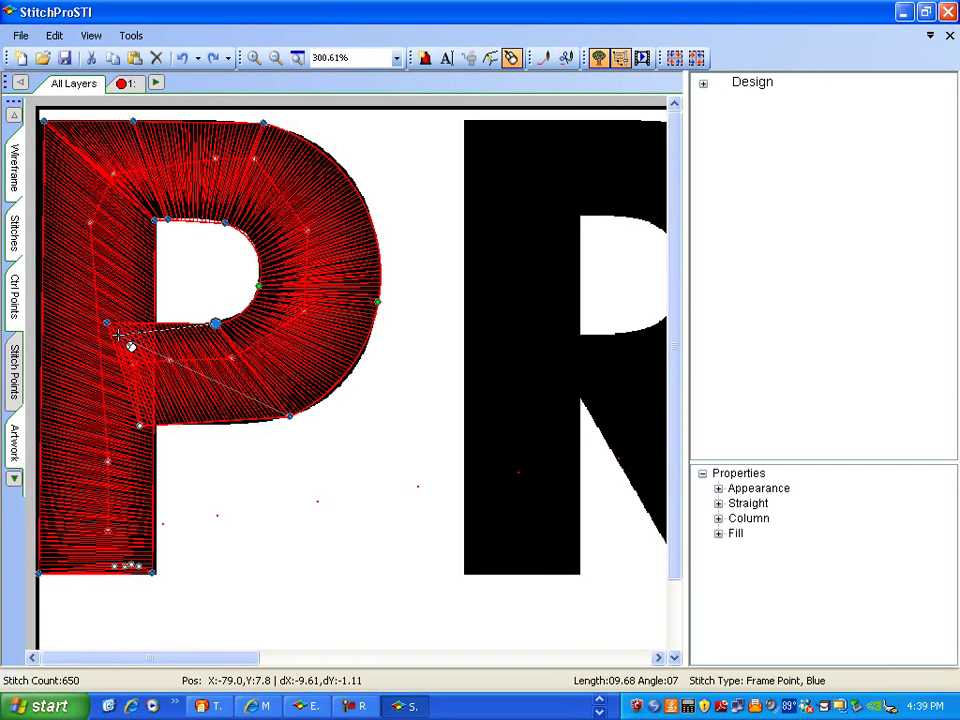
{"action": "key", "text": "Tab"}
{"action": "key", "text": "Tab"}
{"action": "key", "text": "Tab"}
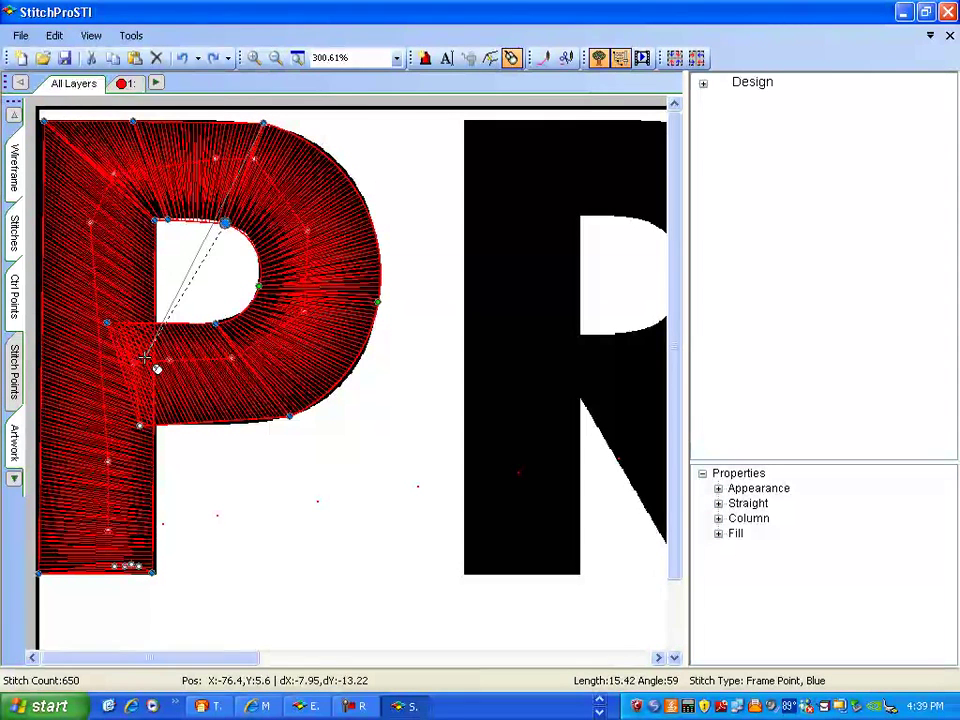
{"action": "key", "text": "Tab"}
{"action": "key", "text": "Tab"}
{"action": "key", "text": "Tab"}
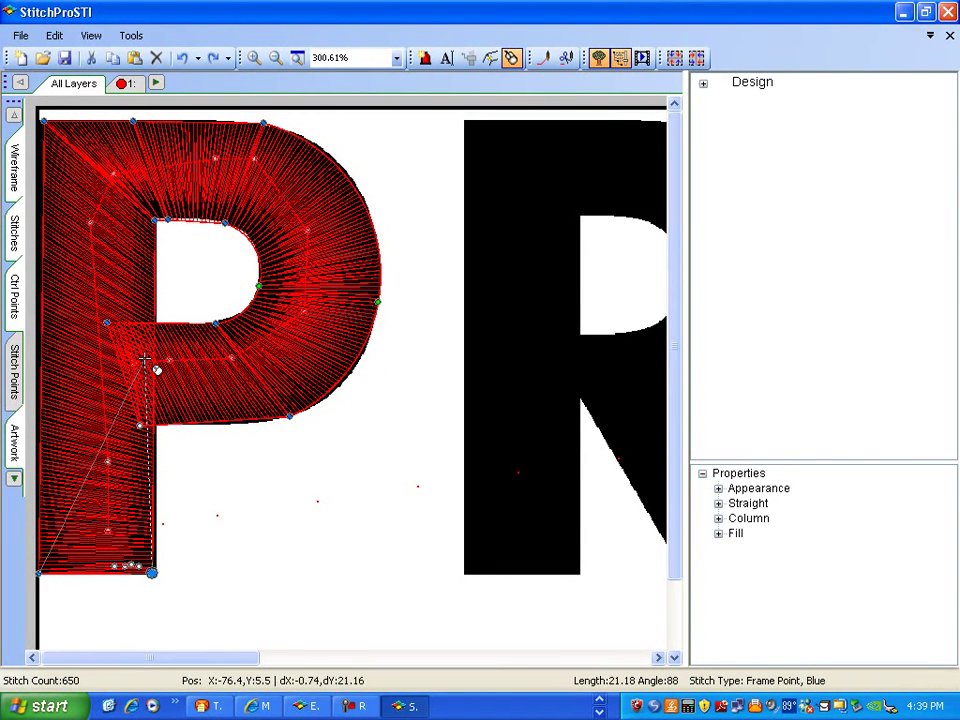
{"action": "key", "text": "Tab"}
{"action": "key", "text": "Tab"}
{"action": "key", "text": "Tab"}
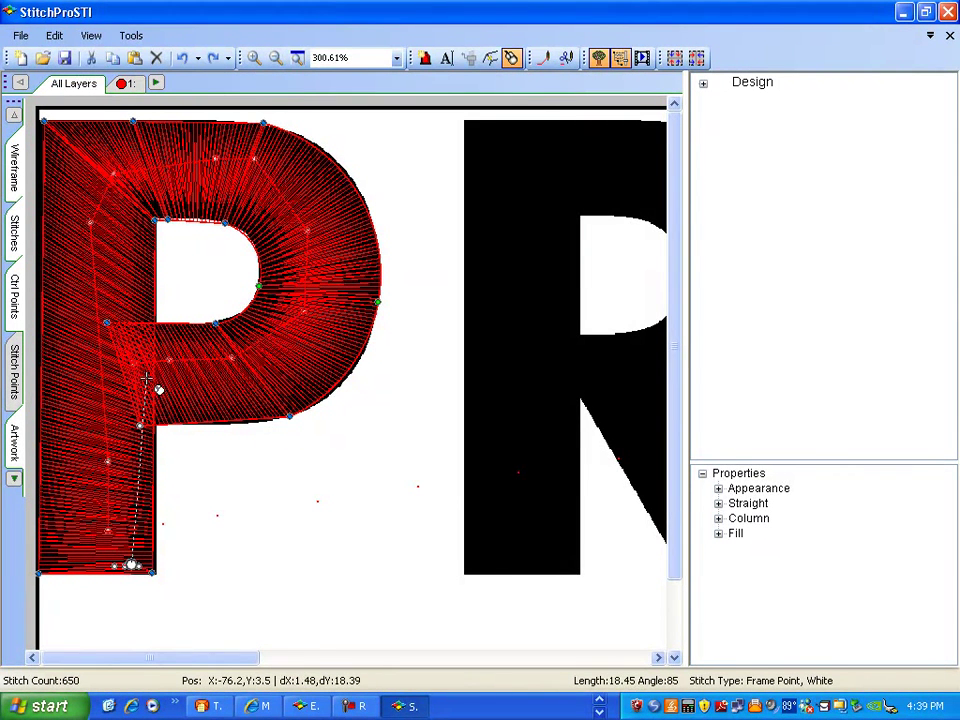
{"action": "key", "text": "Tab"}
{"action": "key", "text": "Tab"}
{"action": "key", "text": "Tab"}
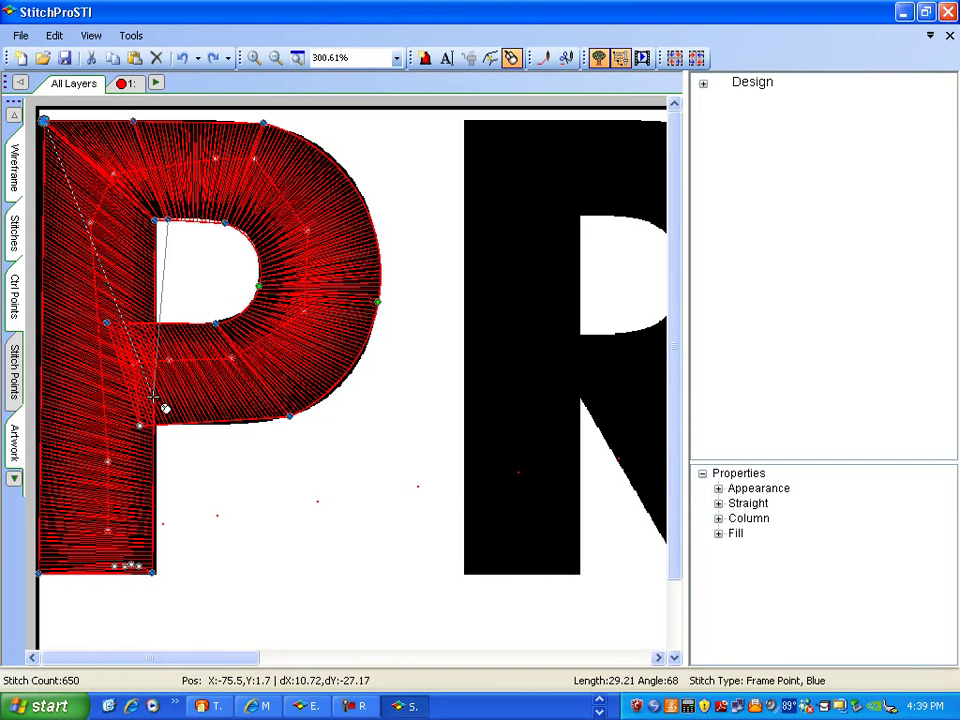
{"action": "key", "text": "Tab"}
{"action": "key", "text": "Tab"}
{"action": "key", "text": "Tab"}
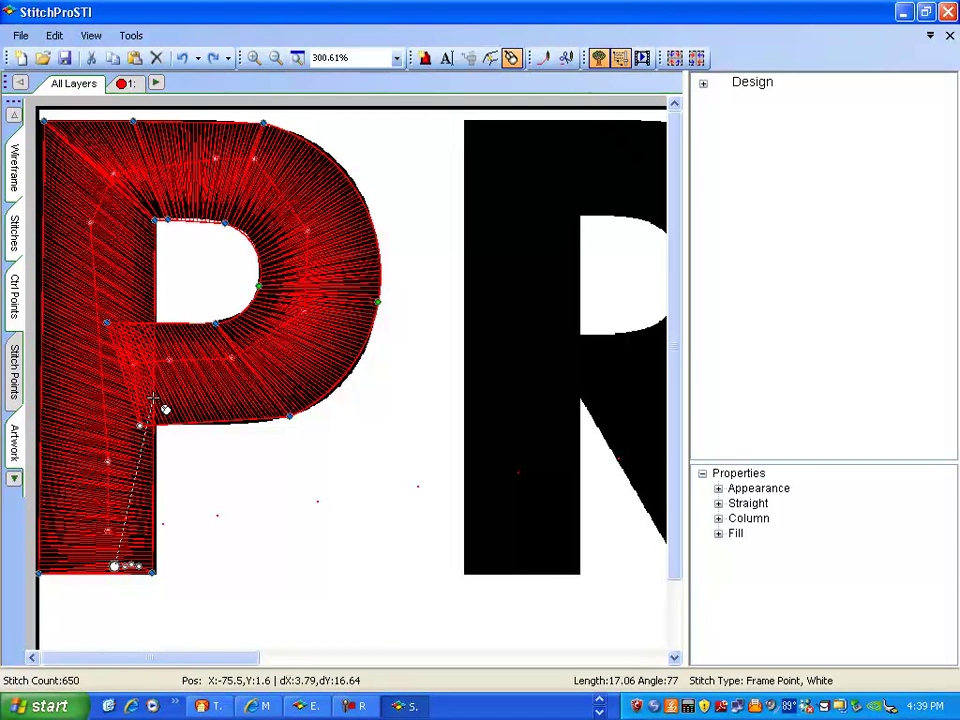
{"action": "key", "text": "Tab"}
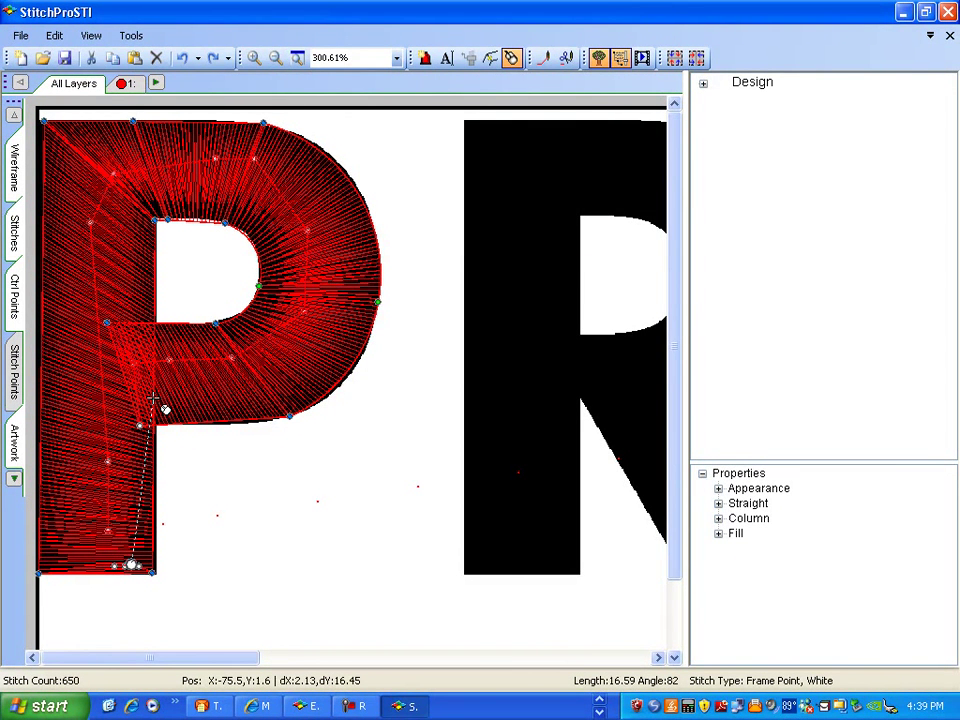
Step: Remove the three stray stitch points placed below the P
{"action": "left_click", "coordinate": [147, 566]}
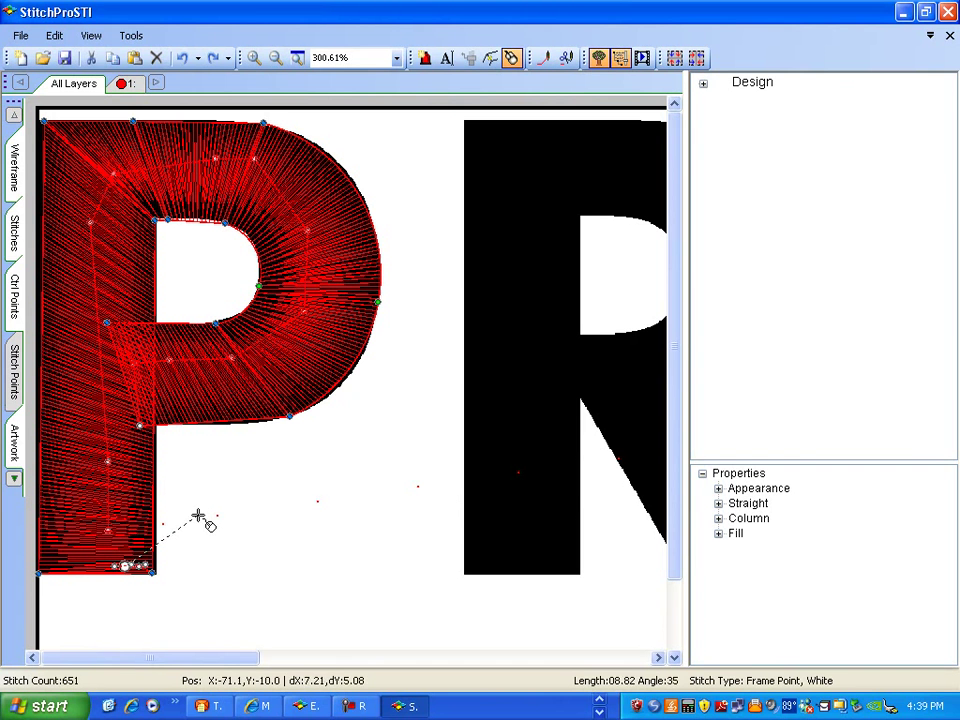
{"action": "left_click", "coordinate": [250, 486]}
{"action": "left_click", "coordinate": [314, 530]}
{"action": "left_click", "coordinate": [309, 598]}
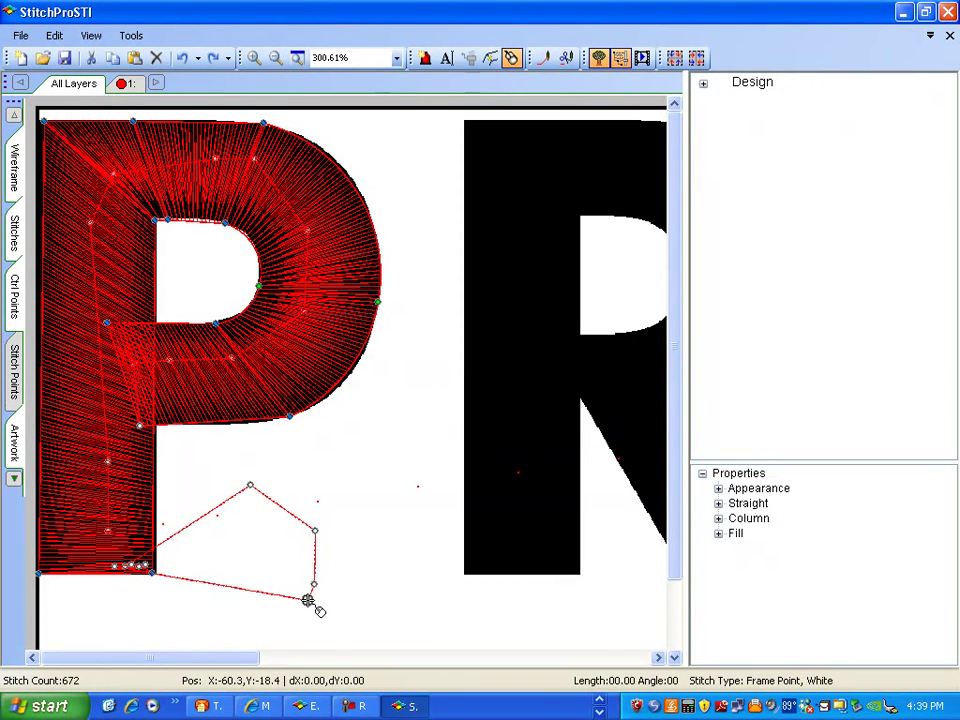
{"action": "left_click", "coordinate": [183, 57]}
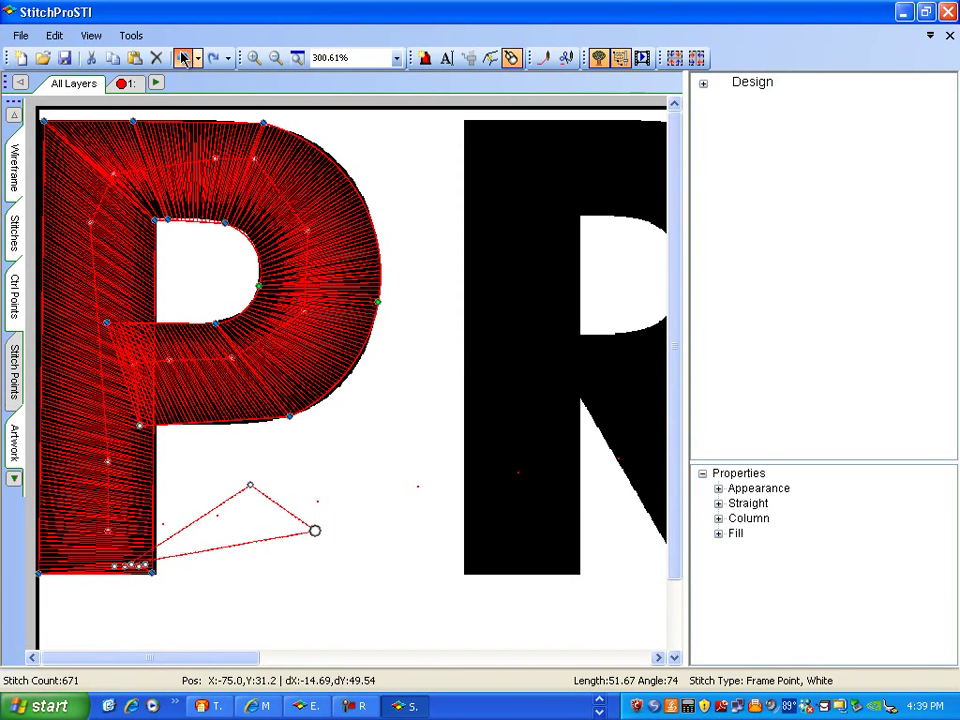
{"action": "left_click", "coordinate": [183, 57]}
{"action": "left_click", "coordinate": [183, 57]}
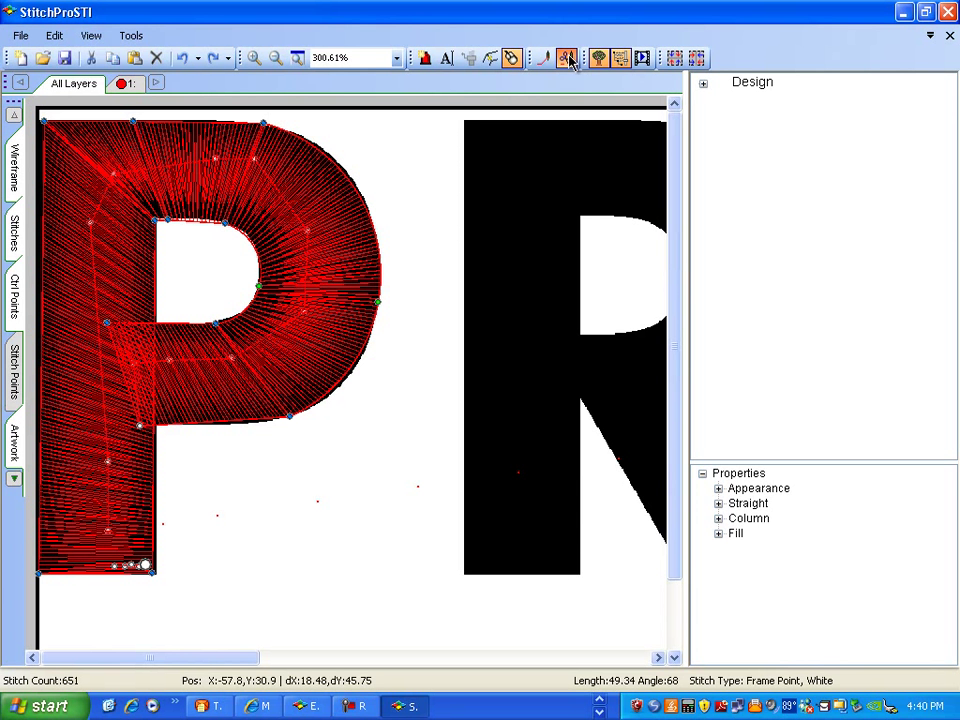
Step: Place a column of stitch points up the R's left stem
{"action": "left_click", "coordinate": [498, 540]}
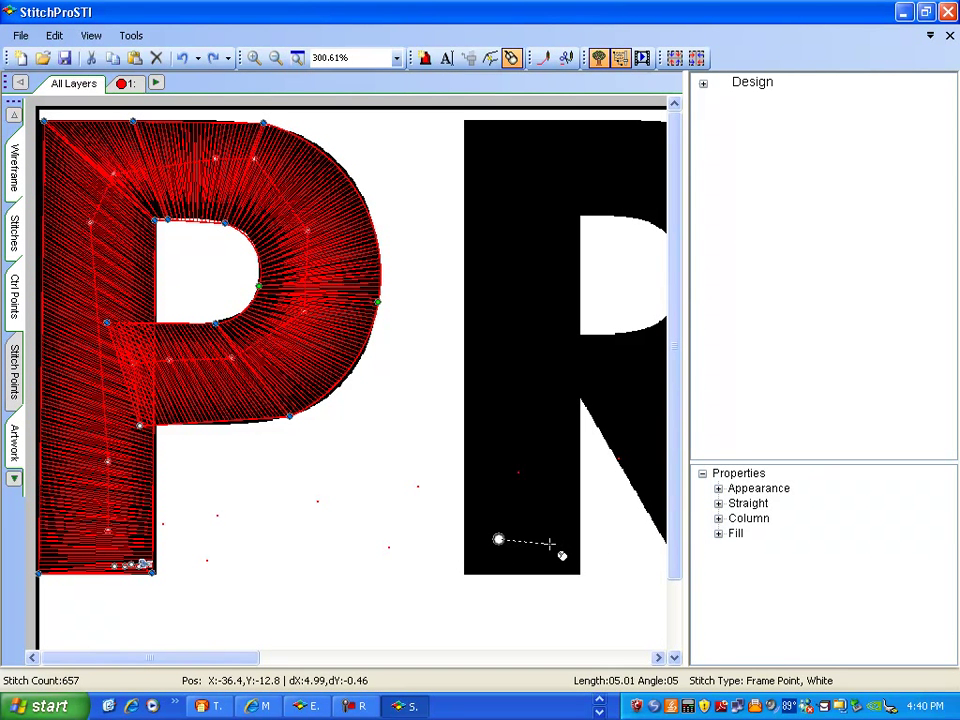
{"action": "left_click", "coordinate": [515, 517]}
{"action": "left_click", "coordinate": [515, 482]}
{"action": "left_click", "coordinate": [515, 457]}
{"action": "left_click", "coordinate": [515, 415]}
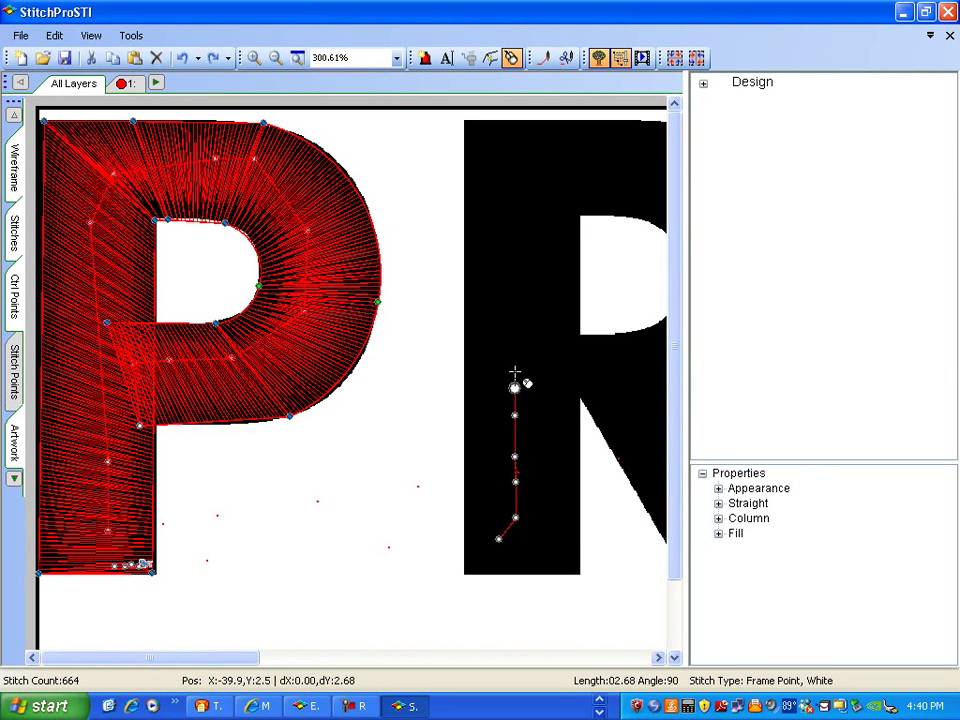
{"action": "left_click", "coordinate": [515, 387]}
{"action": "left_click", "coordinate": [515, 343]}
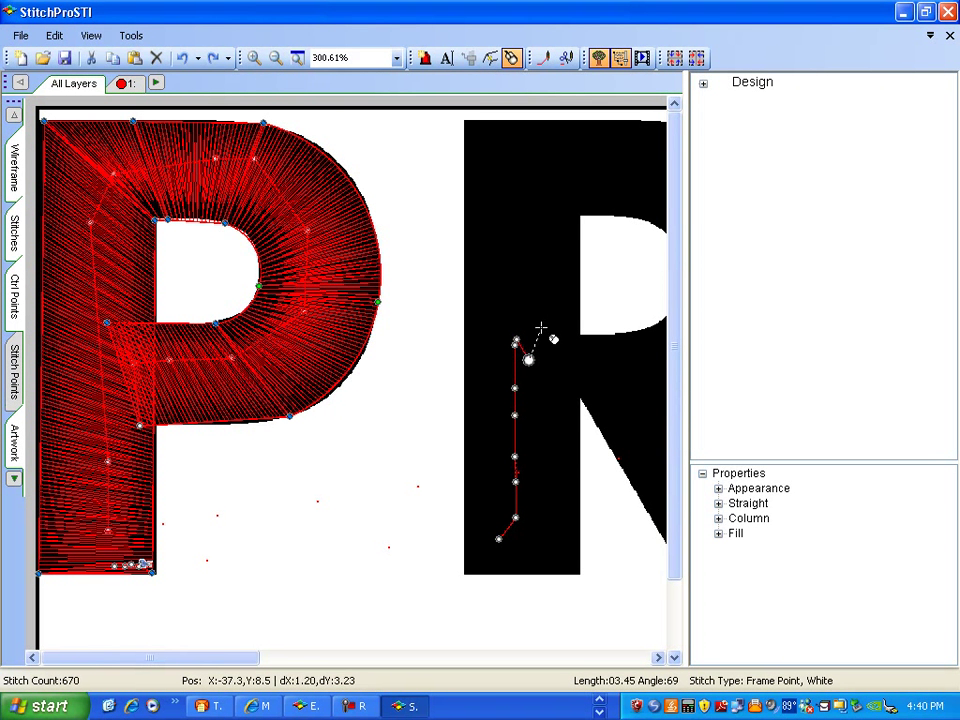
Step: Save the design as 'pro' in STI format in the Todays video folder
{"action": "left_click", "coordinate": [22, 36]}
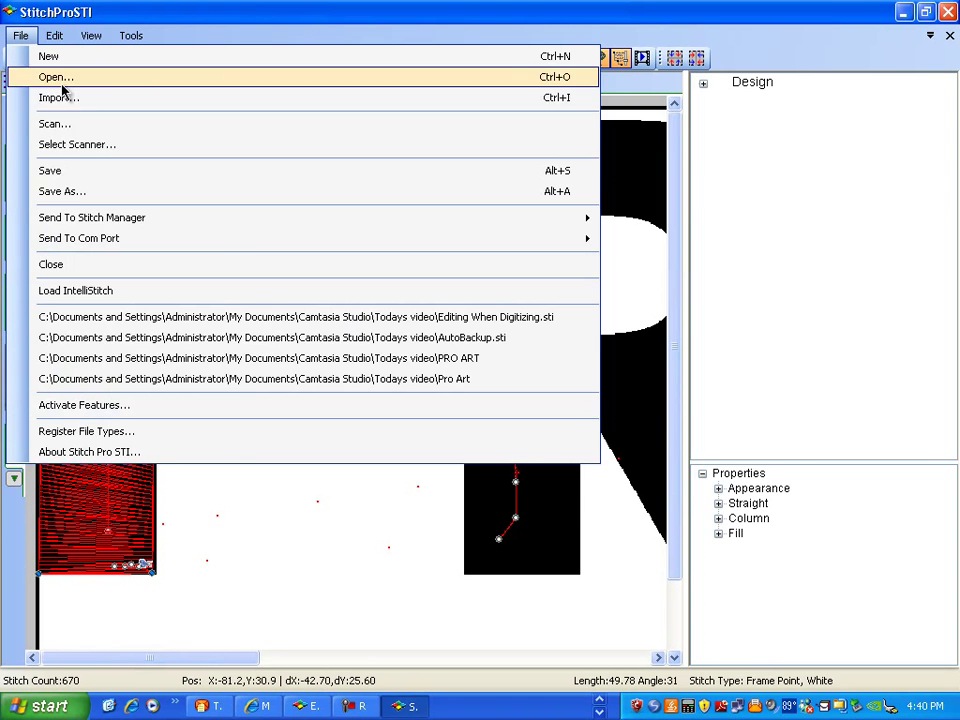
{"action": "left_click", "coordinate": [62, 191]}
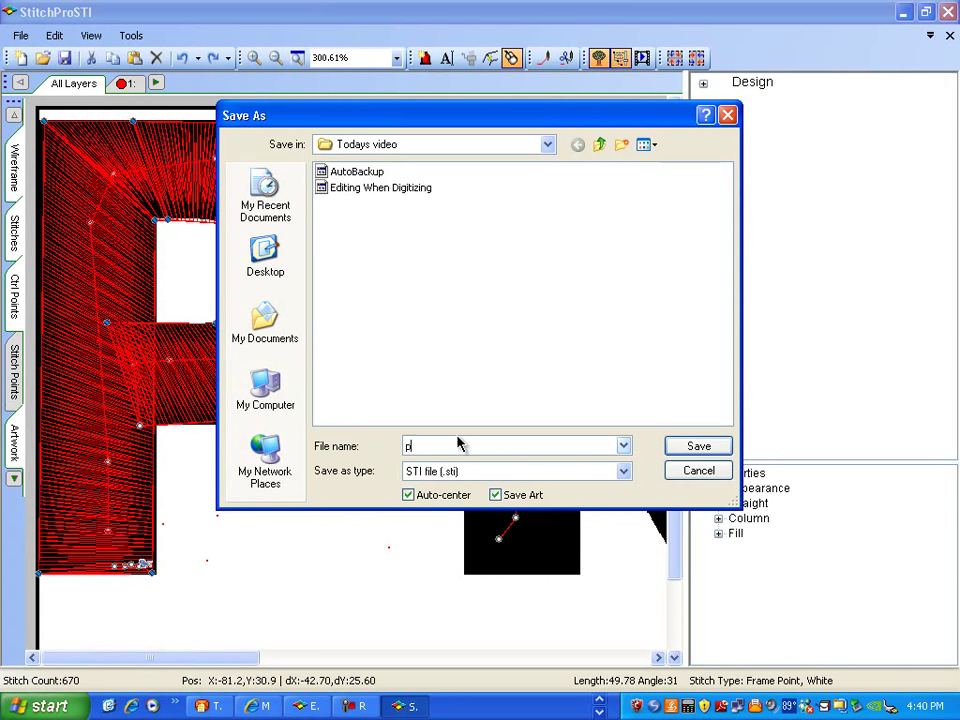
{"action": "type", "text": "pro"}
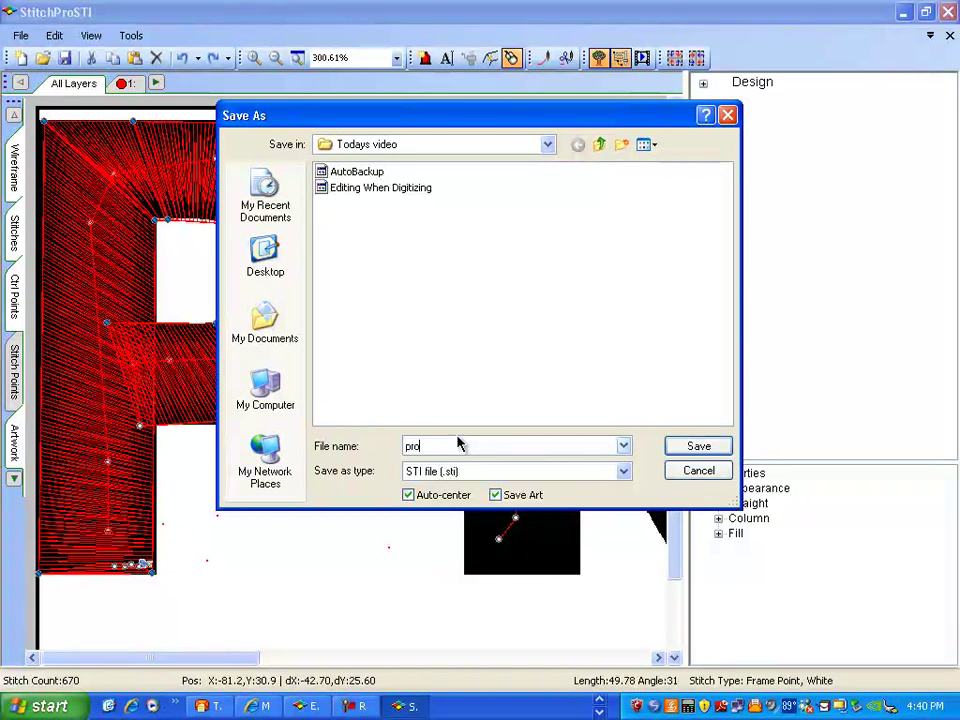
{"action": "left_click", "coordinate": [683, 447]}
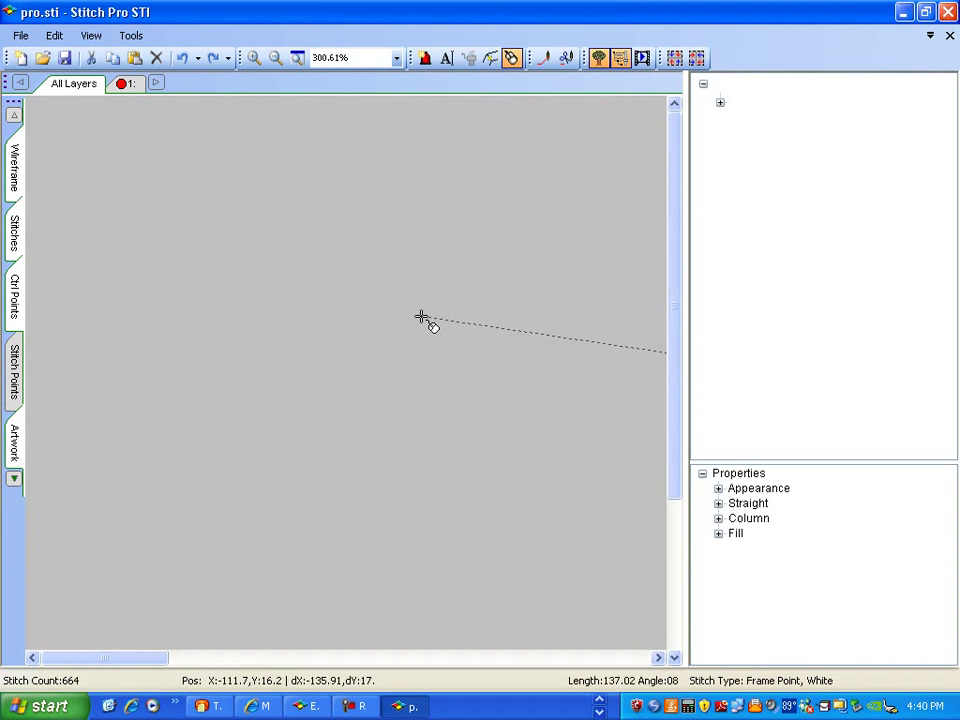
Step: Fit the PRO Systems logo, zoom onto the P and R, and reopen Save As for pro
{"action": "left_click", "coordinate": [297, 57]}
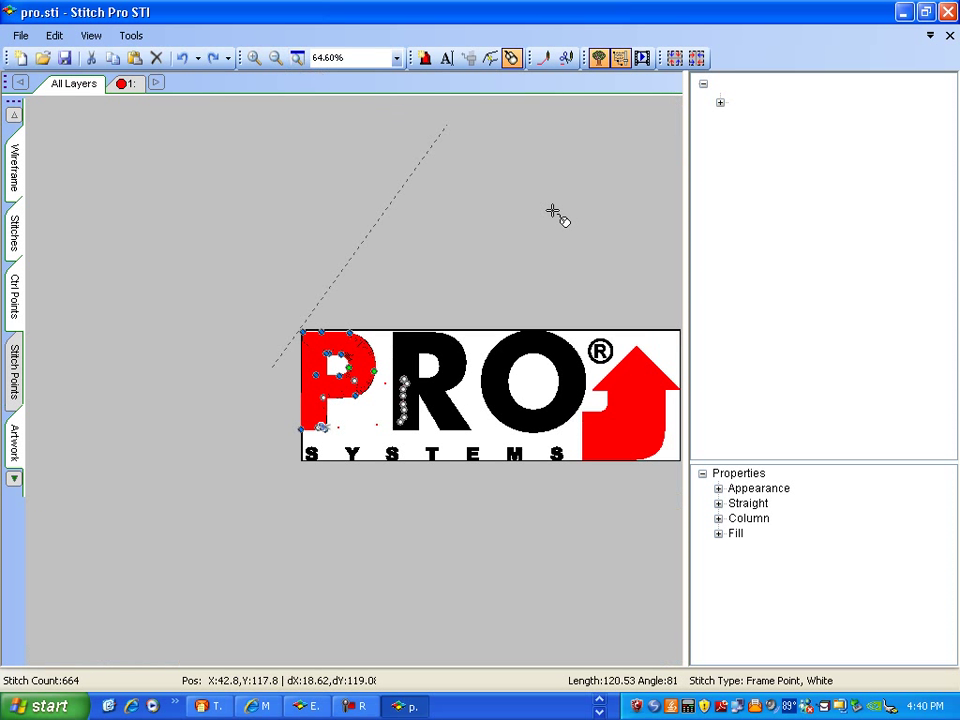
{"action": "left_click", "coordinate": [254, 57]}
{"action": "left_click_drag", "start_coordinate": [263, 312], "coordinate": [404, 447]}
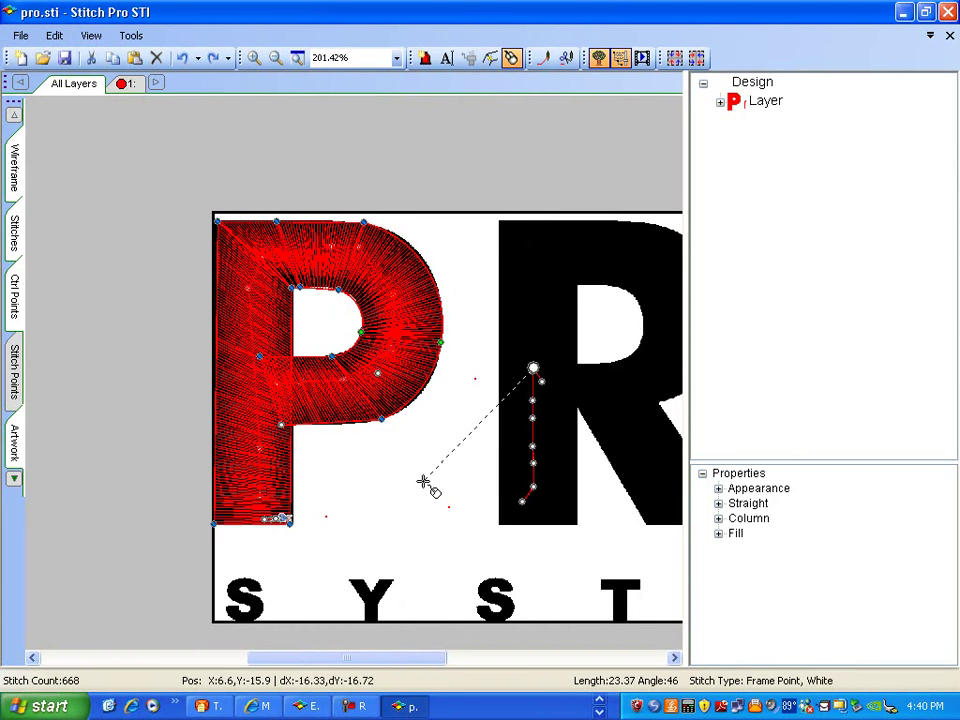
{"action": "left_click", "coordinate": [20, 35]}
{"action": "left_click", "coordinate": [74, 190]}
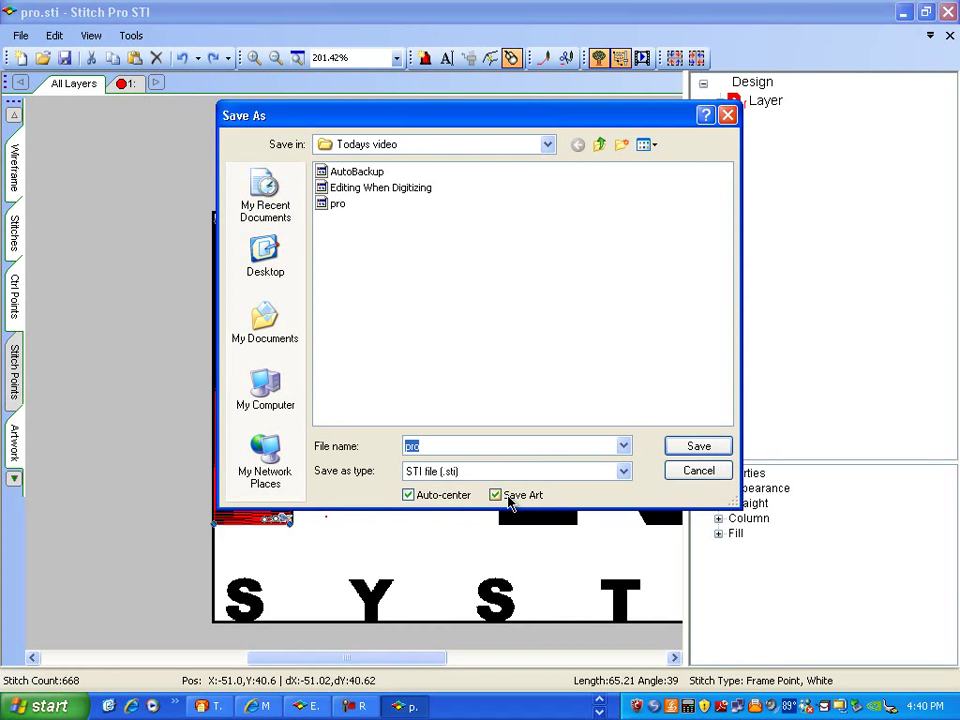
Step: Turn off Save Art and close the Save As dialog without saving
{"action": "left_click", "coordinate": [495, 496]}
{"action": "left_click", "coordinate": [727, 115]}
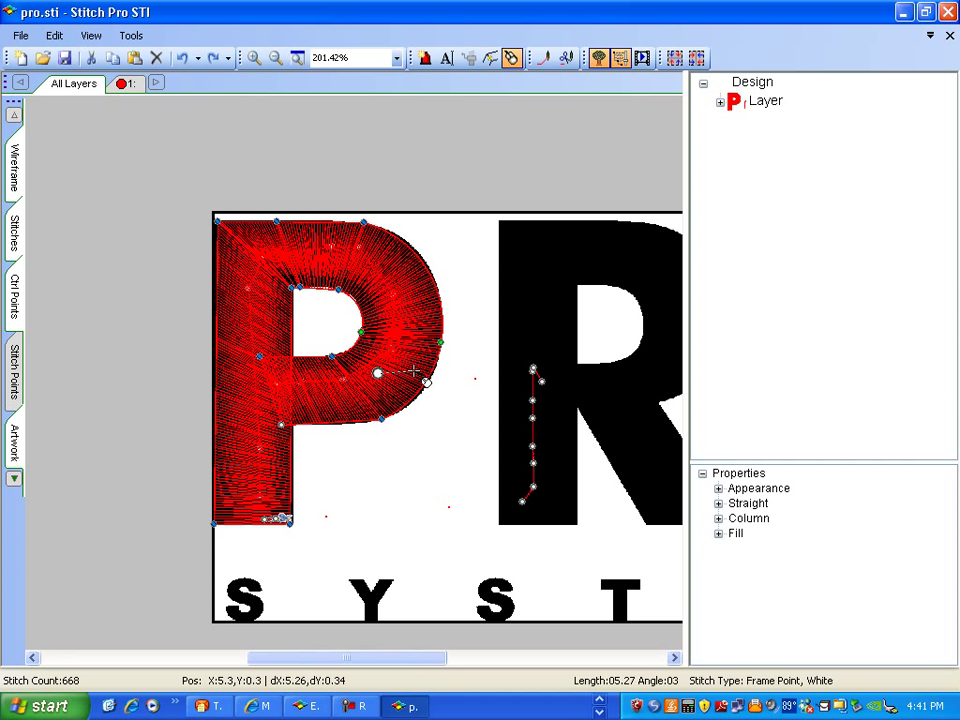
Step: Join the stitch line to the R's start and add five points up its stem to the top
{"action": "left_click_drag", "start_coordinate": [413, 371], "coordinate": [542, 381]}
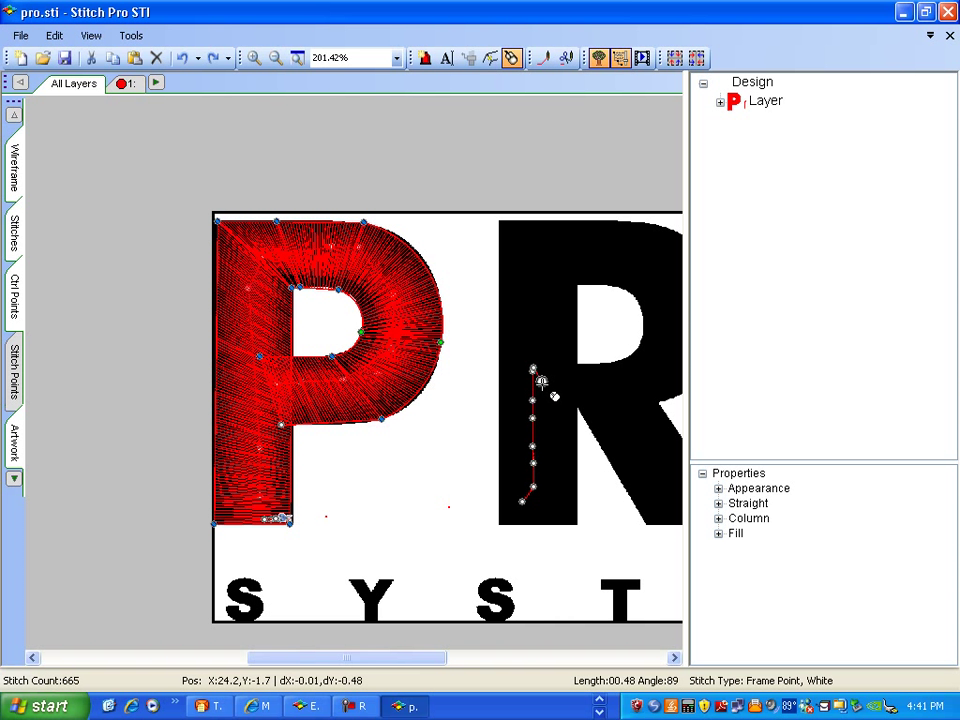
{"action": "left_click", "coordinate": [543, 404]}
{"action": "left_click", "coordinate": [548, 367]}
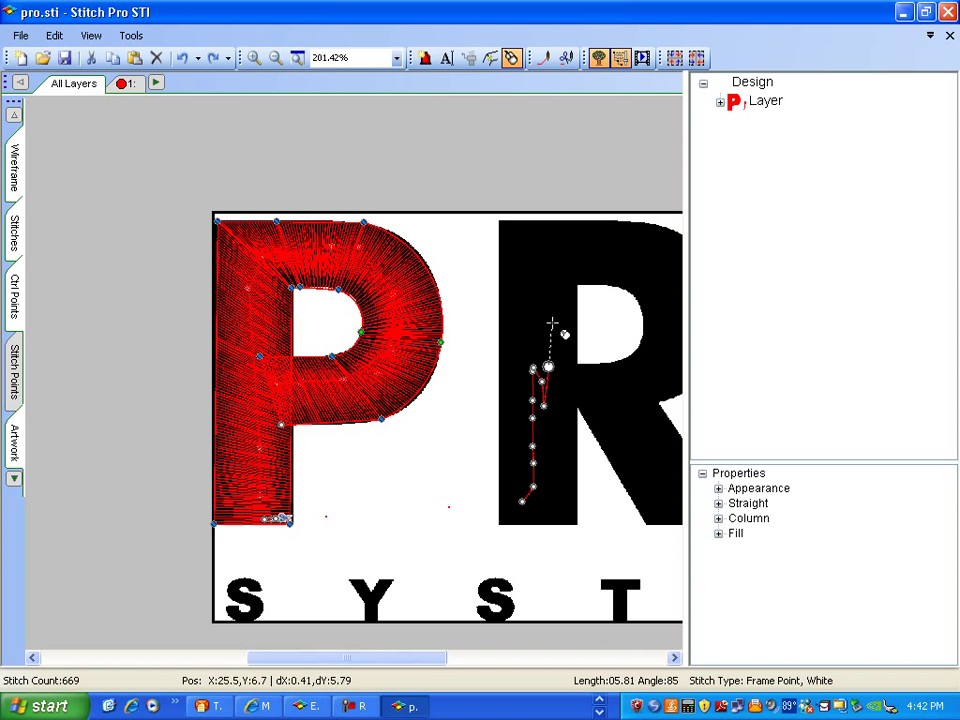
{"action": "left_click", "coordinate": [552, 312]}
{"action": "left_click", "coordinate": [554, 272]}
{"action": "left_click", "coordinate": [553, 252]}
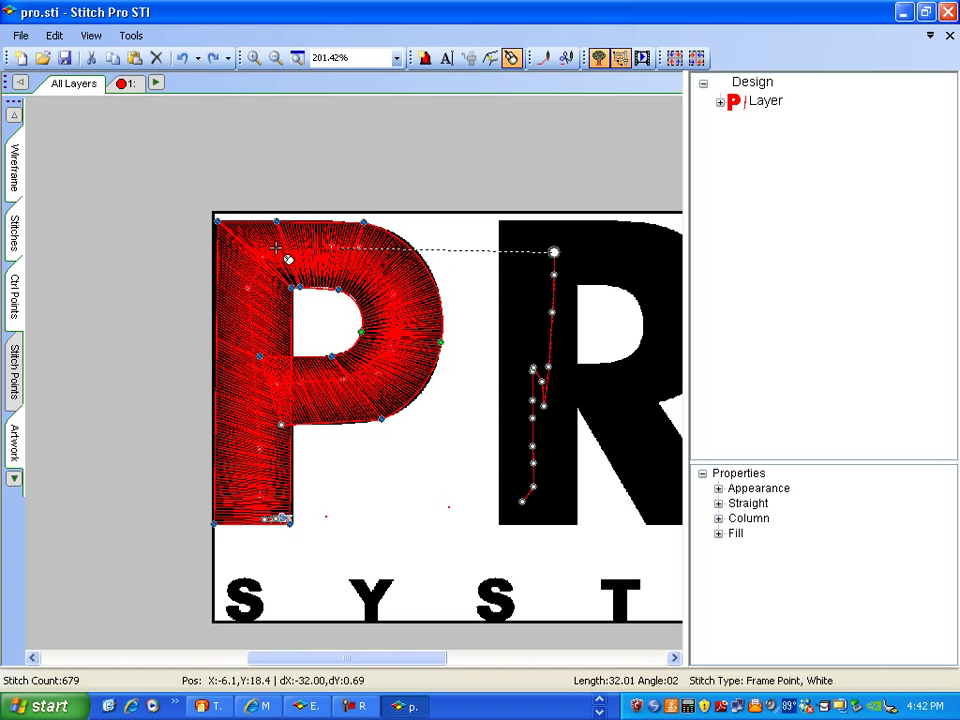
Step: Save the updated design as pro (STI) in the Todays video folder
{"action": "left_click", "coordinate": [21, 36]}
{"action": "left_click", "coordinate": [62, 190]}
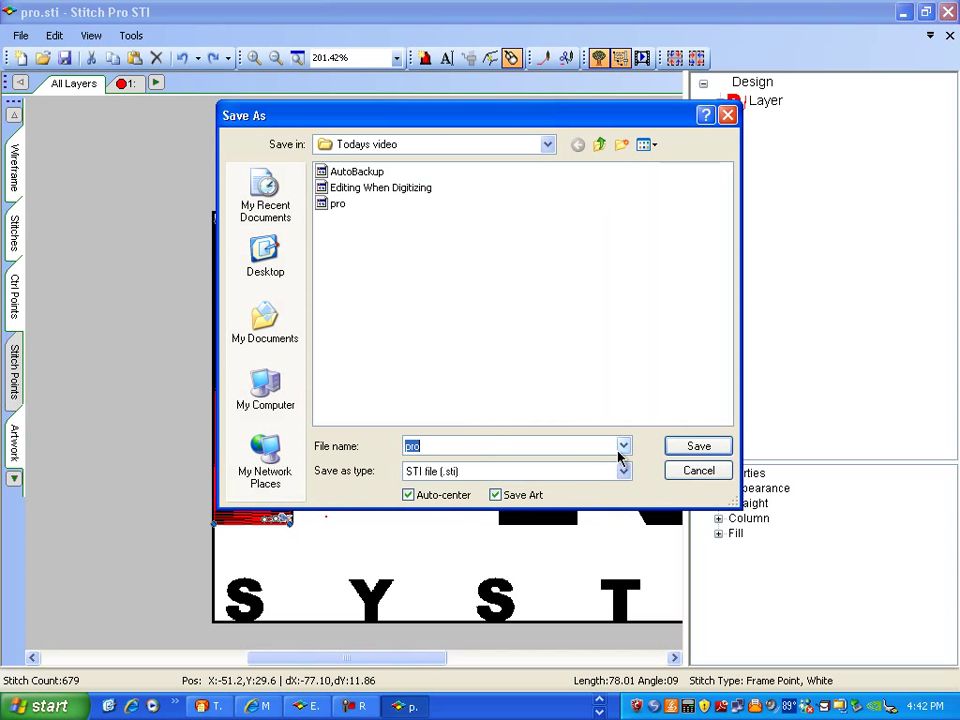
{"action": "left_click", "coordinate": [677, 449]}
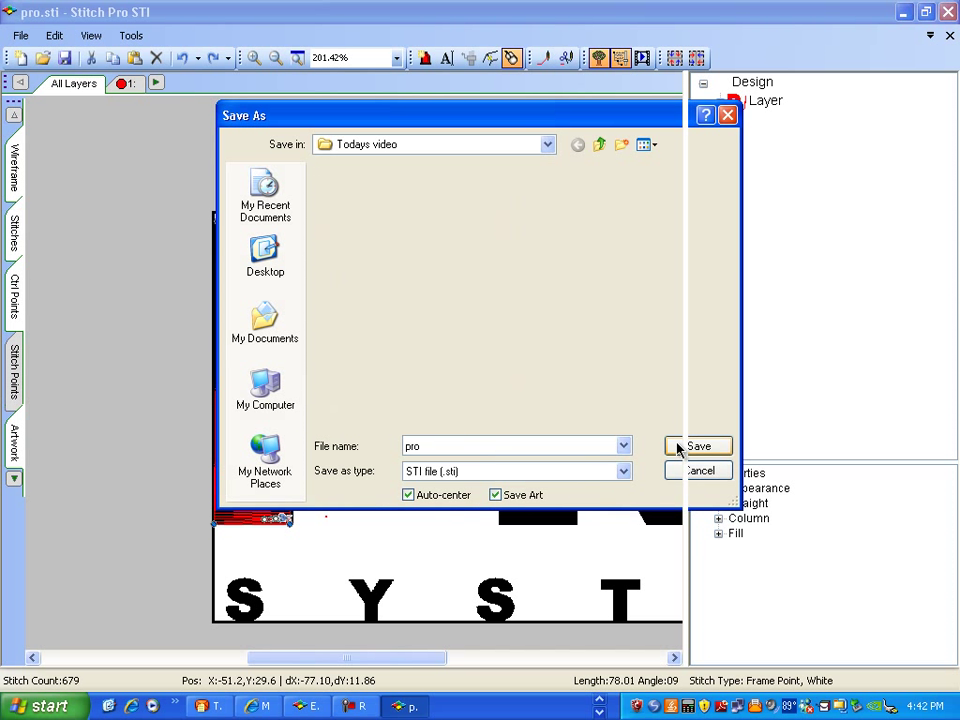